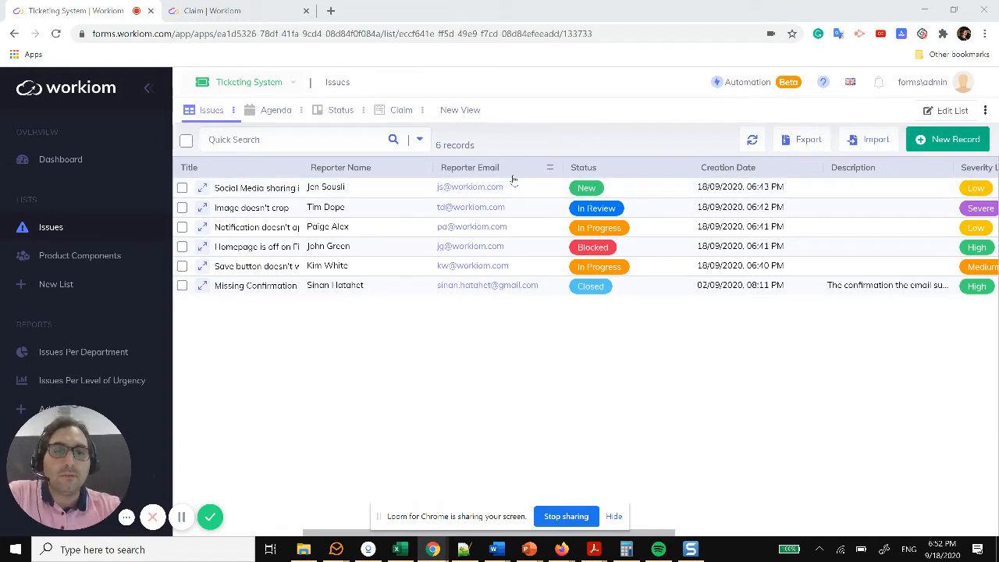
# Step: Check the first issue's status choices but leave it New, scroll the table sideways, then open Product Components
pyautogui.click(641, 188)
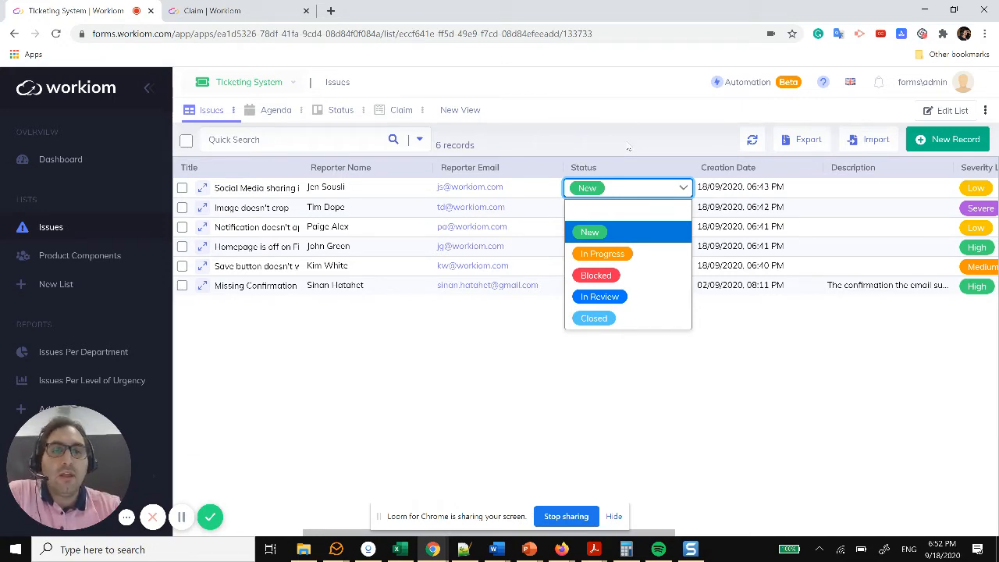
pyautogui.click(628, 146)
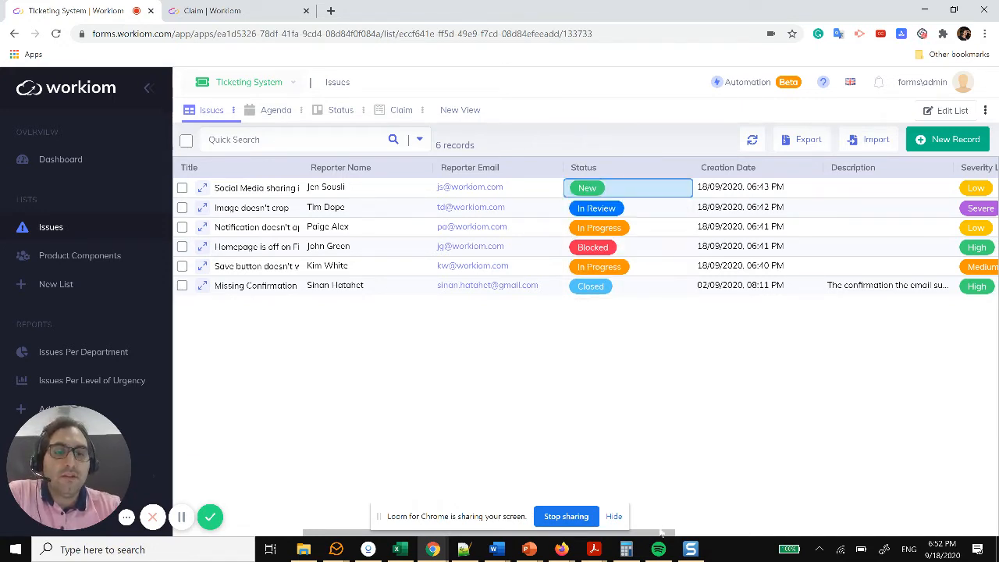
pyautogui.moveTo(663, 534); pyautogui.dragTo(791, 532)
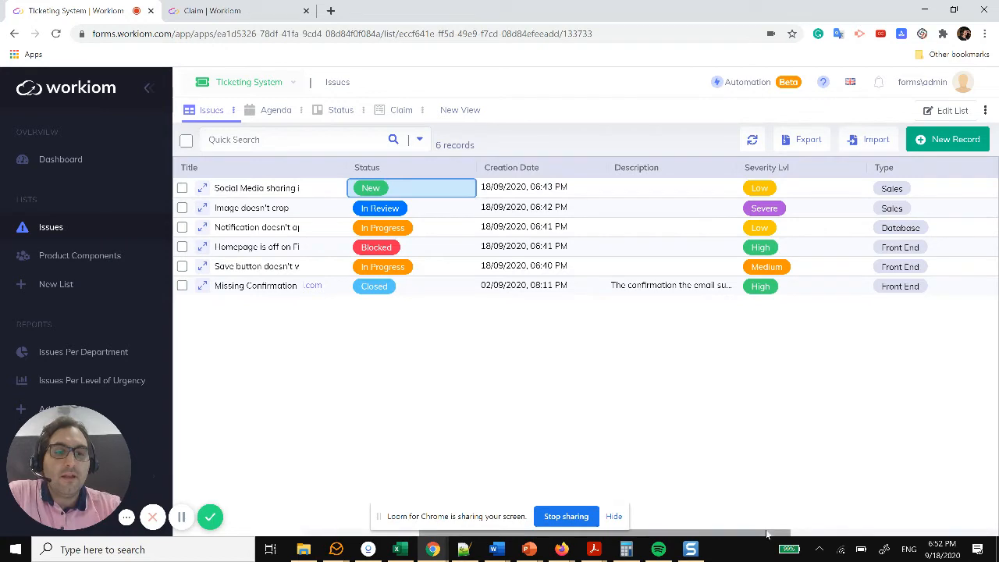
pyautogui.moveTo(799, 532); pyautogui.dragTo(869, 532)
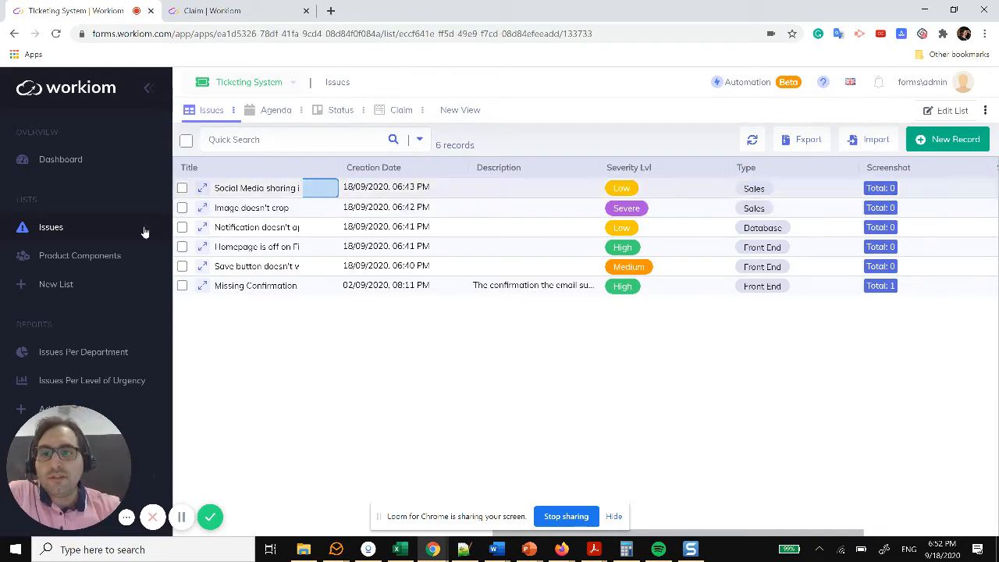
pyautogui.click(94, 260)
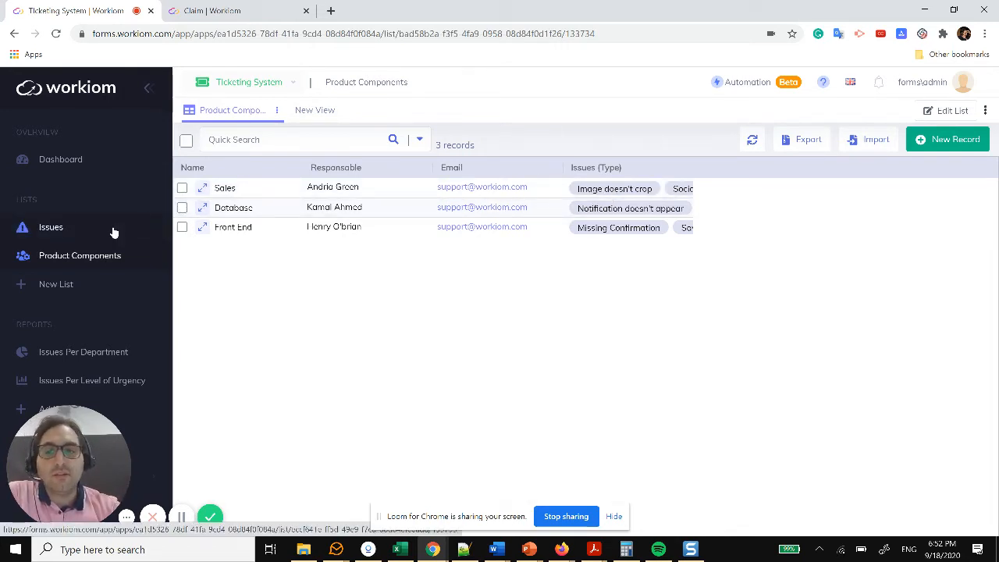
# Step: Show the issues in the calendar view and demonstrate rescheduling the 'Homepage is off on Firefox' issue
pyautogui.click(72, 230)
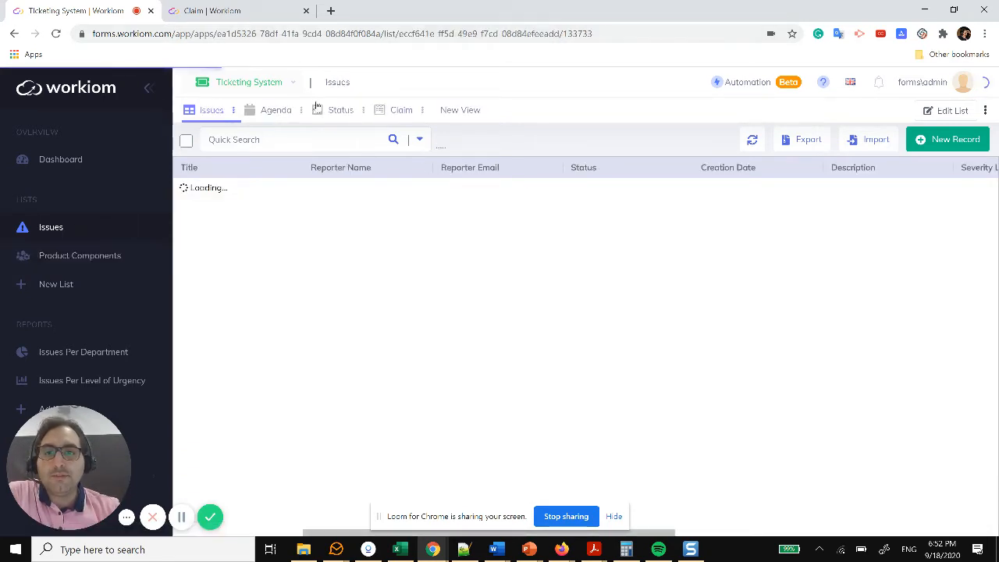
pyautogui.click(270, 117)
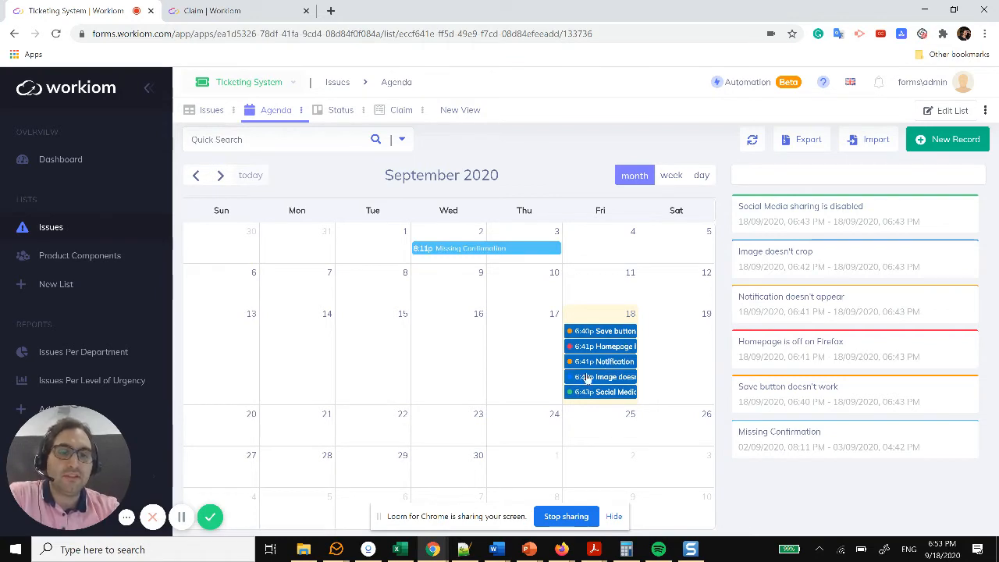
pyautogui.moveTo(619, 349); pyautogui.dragTo(625, 314)
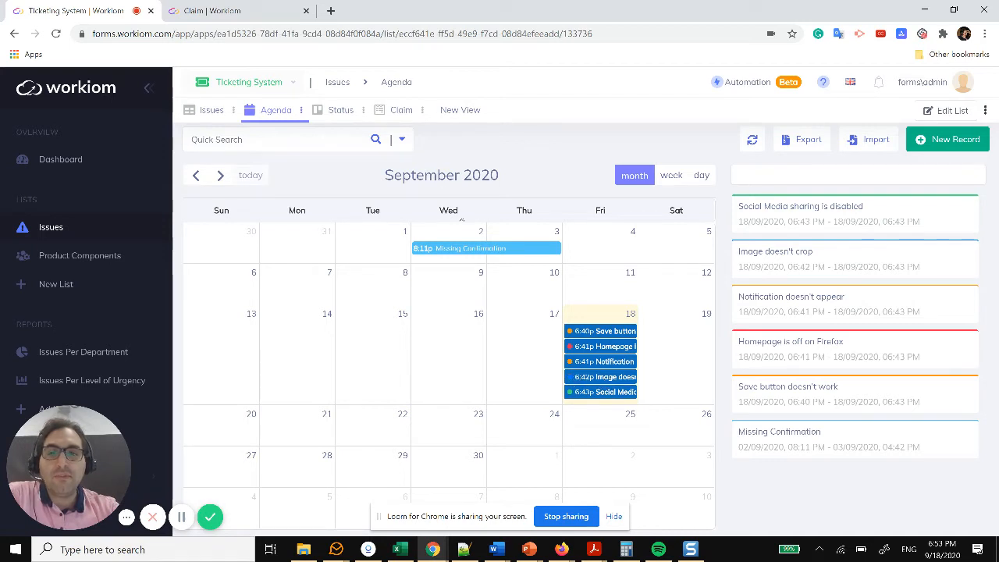
# Step: On the Status board, move 'Save button doesn't work' into Blocked and open the Claim form editor
pyautogui.click(341, 112)
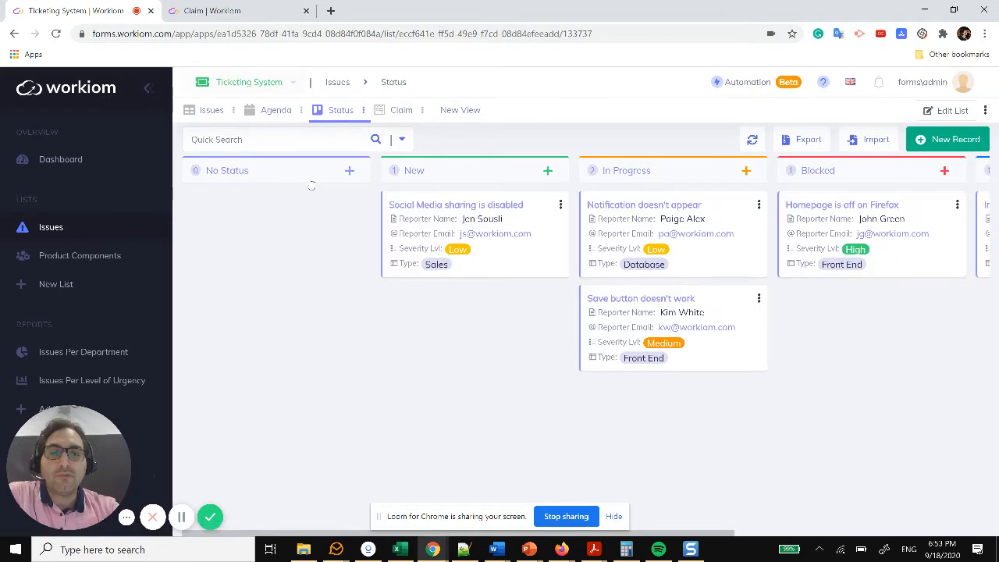
pyautogui.moveTo(519, 314); pyautogui.dragTo(710, 325)
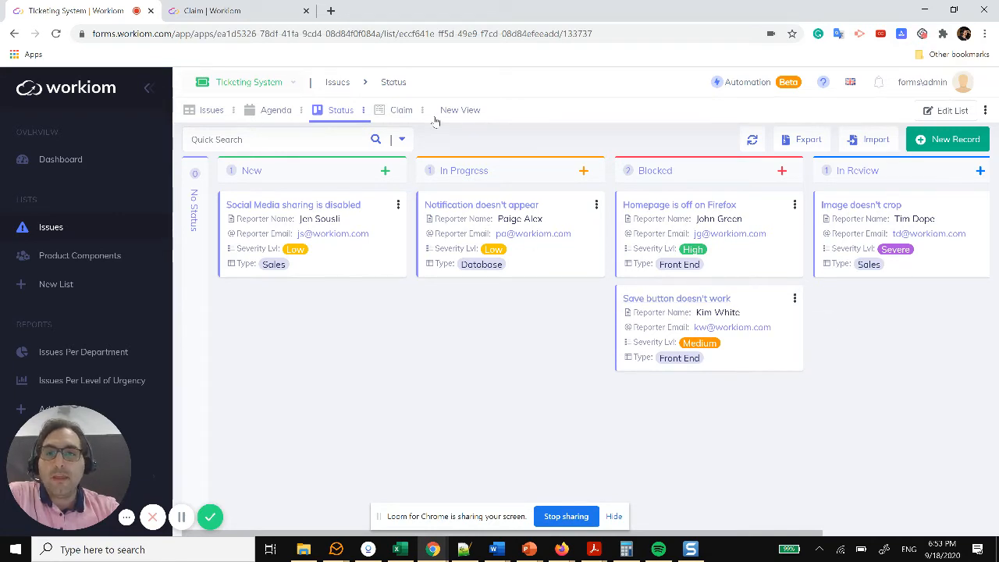
pyautogui.click(400, 112)
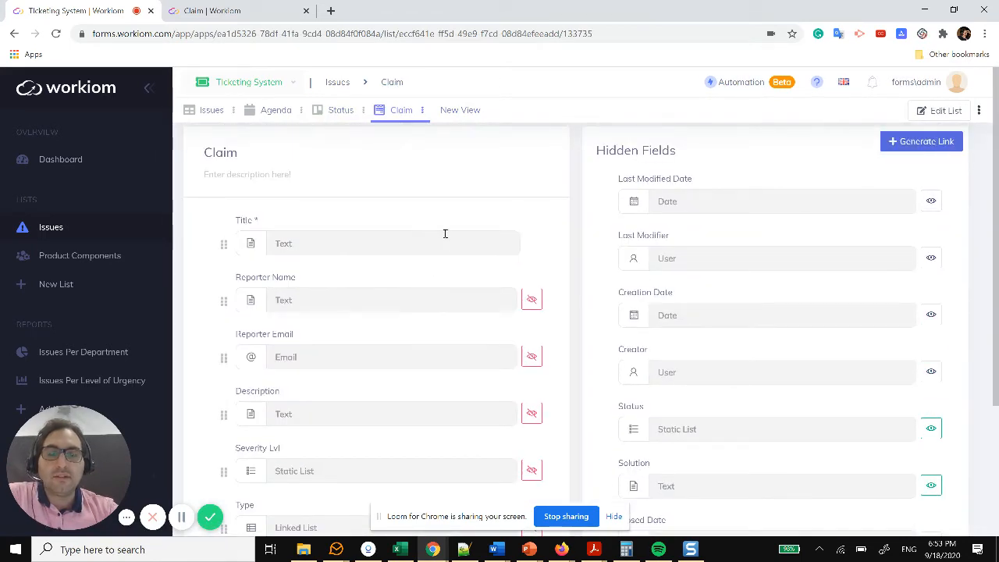
# Step: Scroll through the Claim form's shown and hidden fields, then go back to the Issues list
pyautogui.scroll(-2, 347, 225)
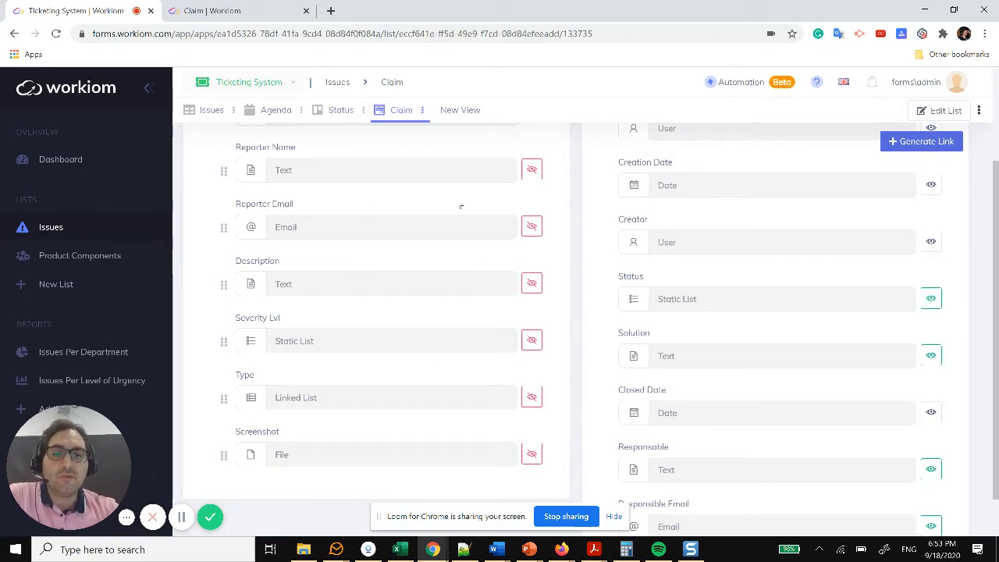
pyautogui.scroll(-2, 952, 271)
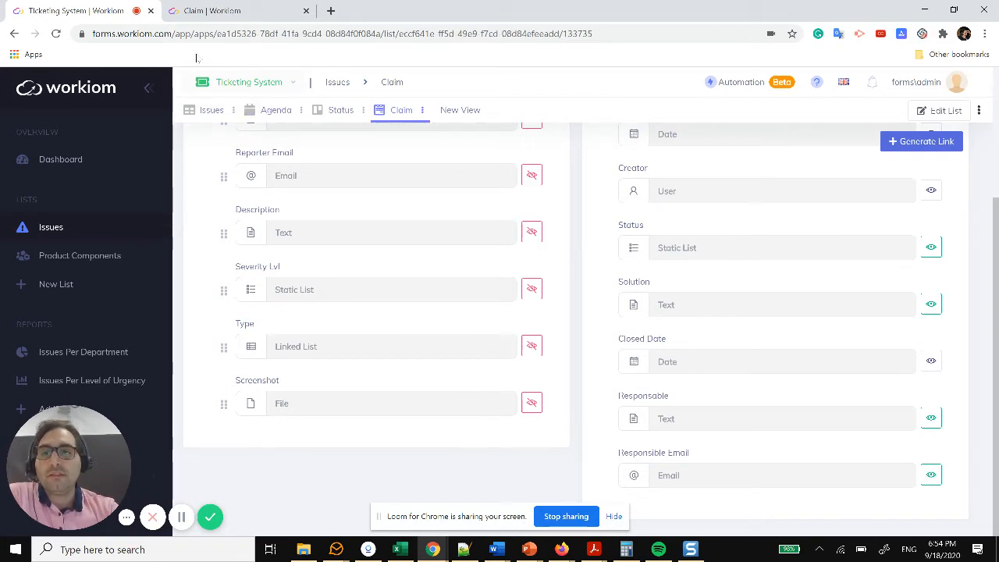
pyautogui.click(50, 227)
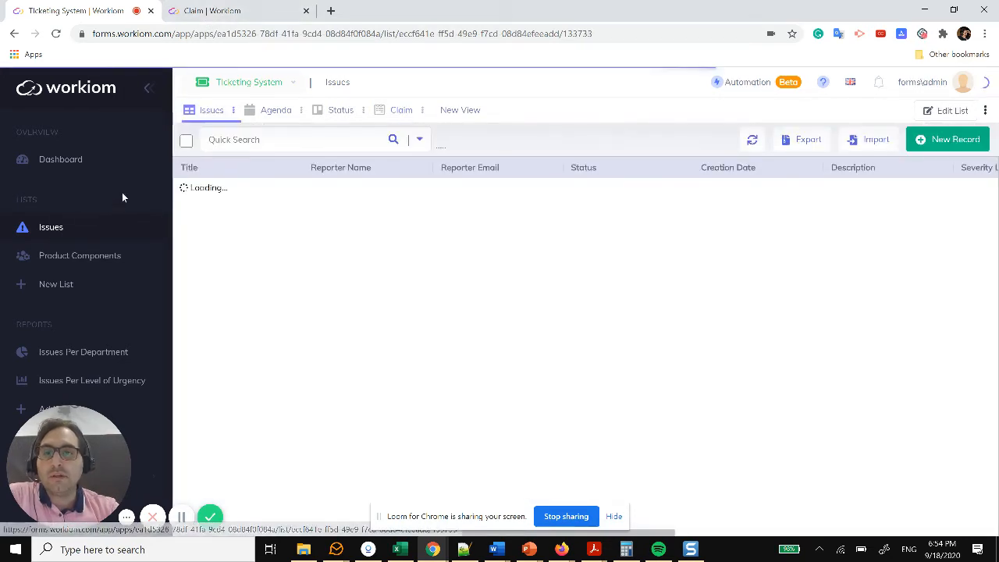
# Step: Start a fresh public claim titled 'Report tools is not providing time intervals'
pyautogui.click(234, 11)
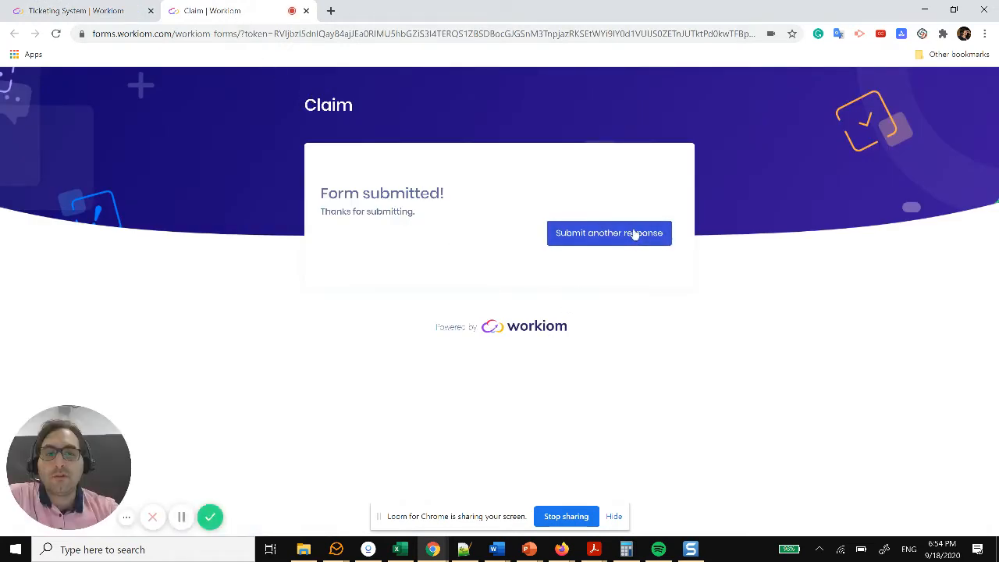
pyautogui.click(634, 234)
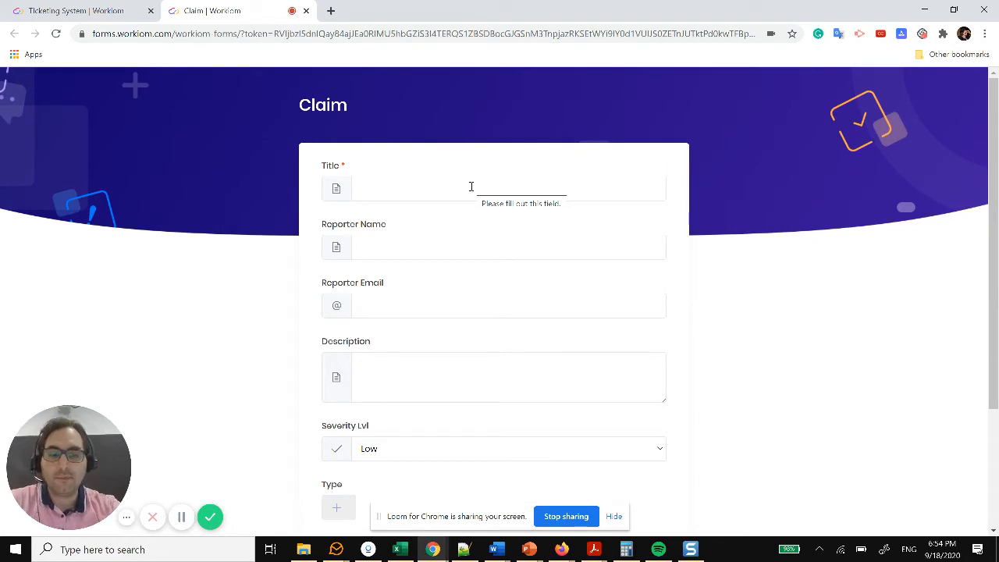
pyautogui.click(470, 186)
pyautogui.write('Report')
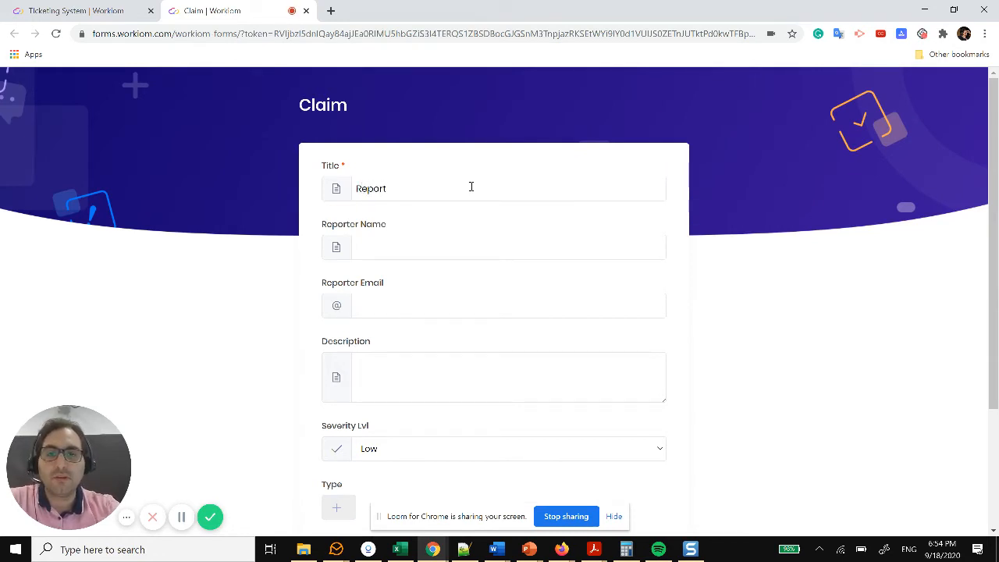
pyautogui.write(' tools')
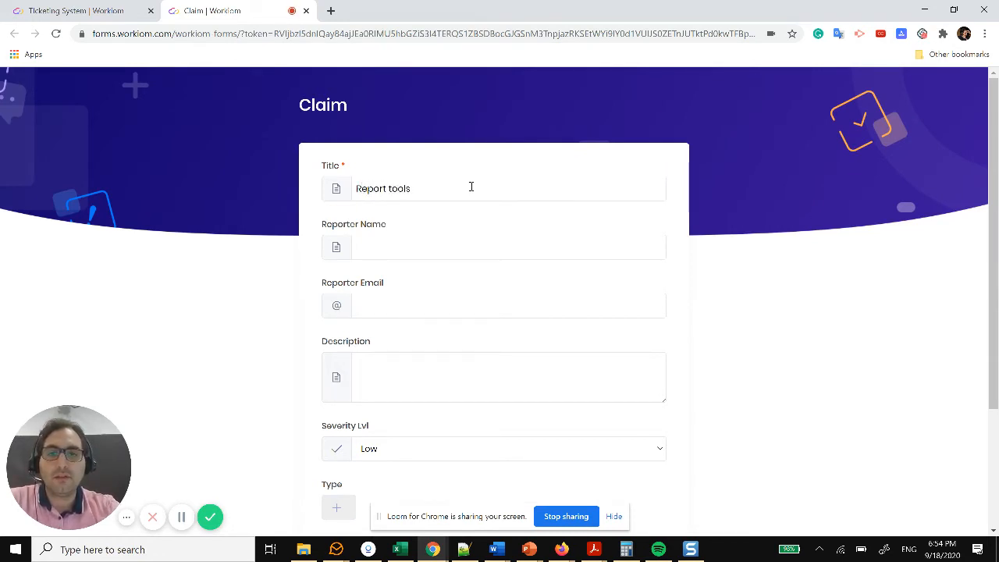
pyautogui.write(' is not')
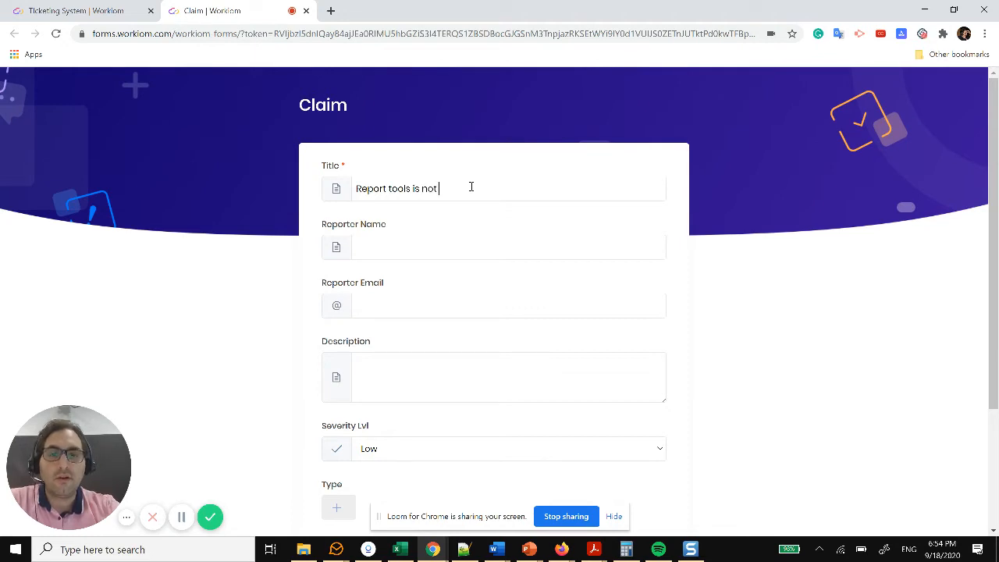
pyautogui.write(' issueing a')
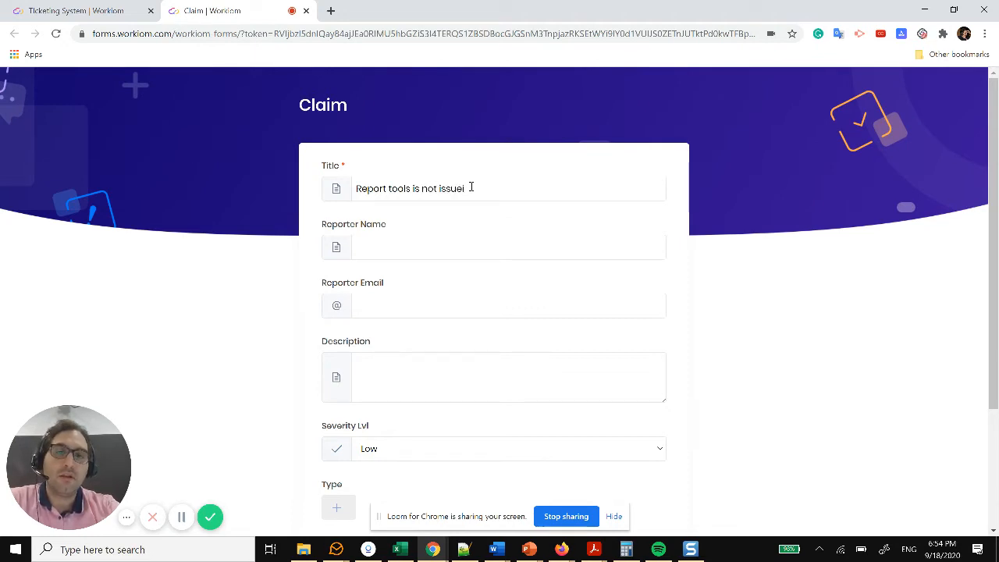
pyautogui.press('BackSpace')
pyautogui.press('BackSpace')
pyautogui.press('BackSpace')
pyautogui.press('BackSpace')
pyautogui.press('BackSpace')
pyautogui.press('BackSpace')
pyautogui.press('BackSpace')
pyautogui.press('BackSpace')
pyautogui.press('BackSpace')
pyautogui.press('BackSpace')
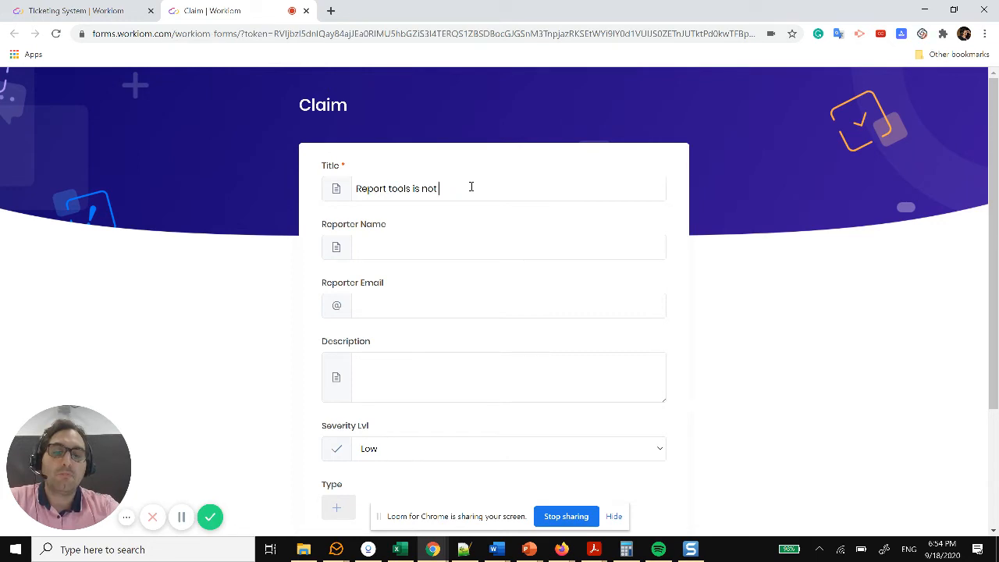
pyautogui.write('provid')
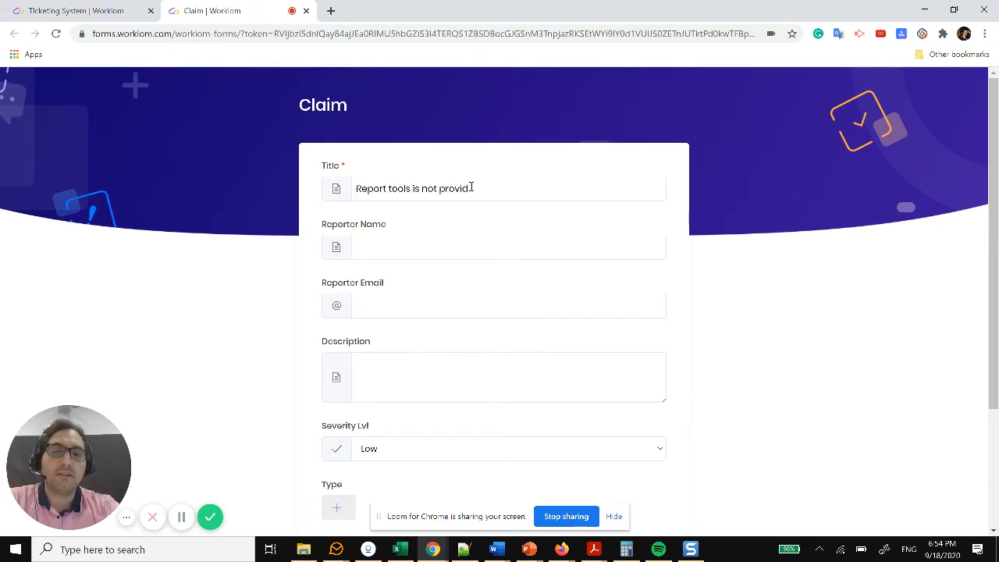
pyautogui.write('ing')
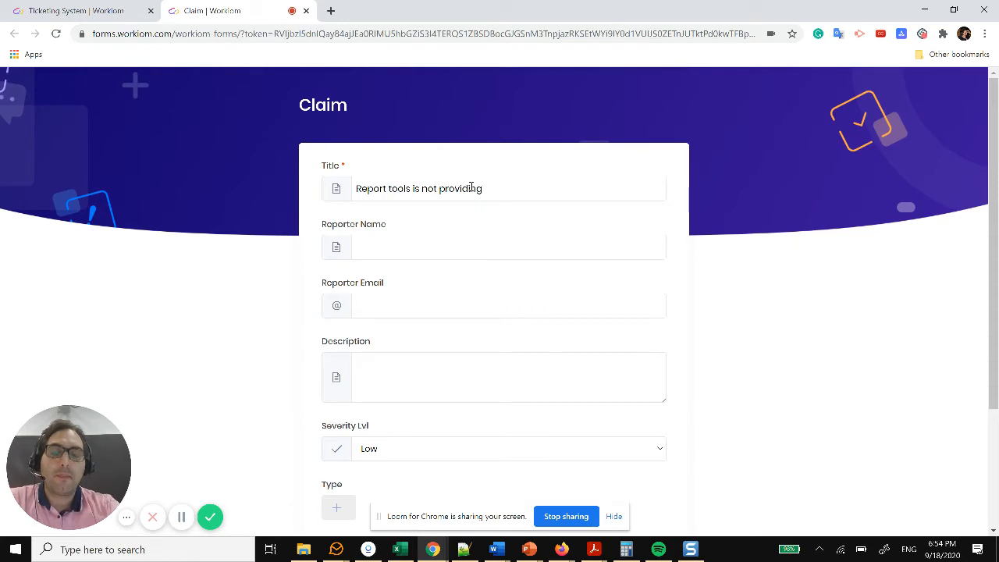
pyautogui.write(' time inter')
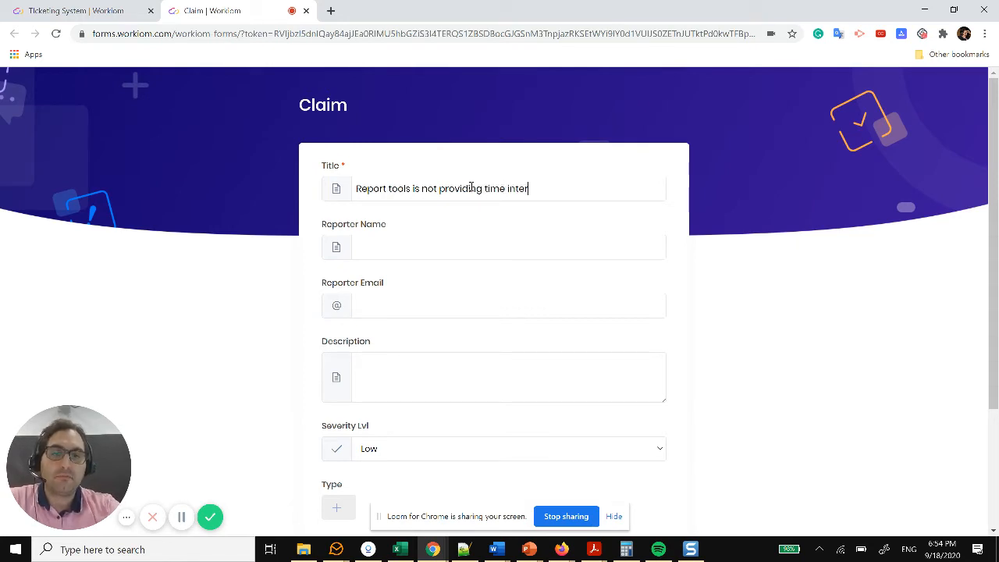
pyautogui.write('vals')
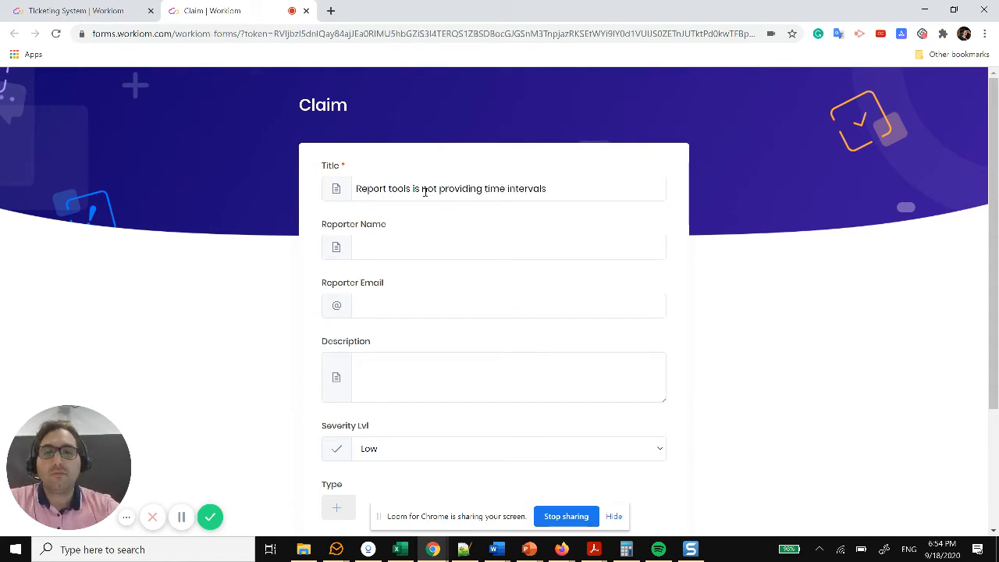
# Step: Enter the reporter's name, pick their saved e-mail address, and begin the description
pyautogui.click(400, 253)
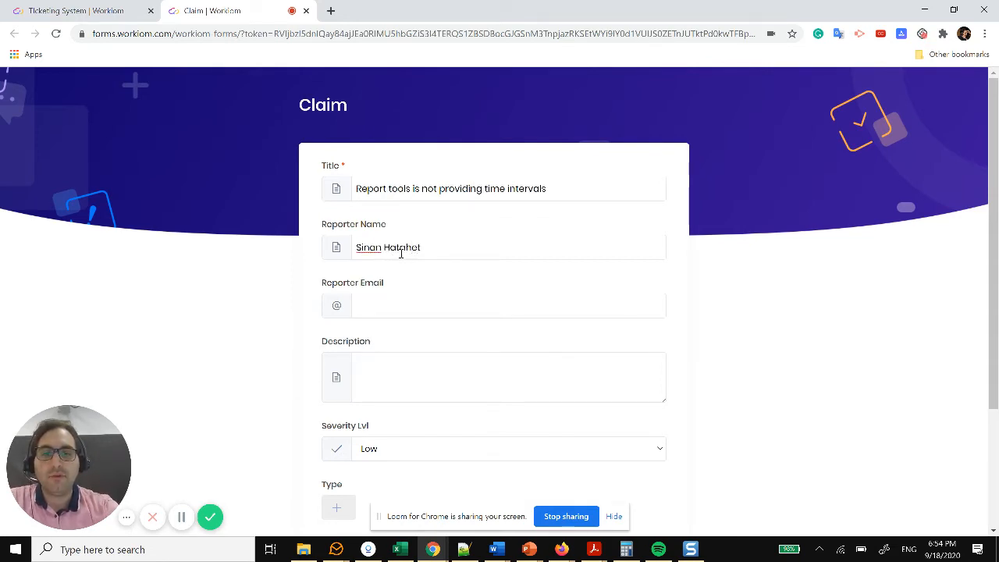
pyautogui.press('Tab')
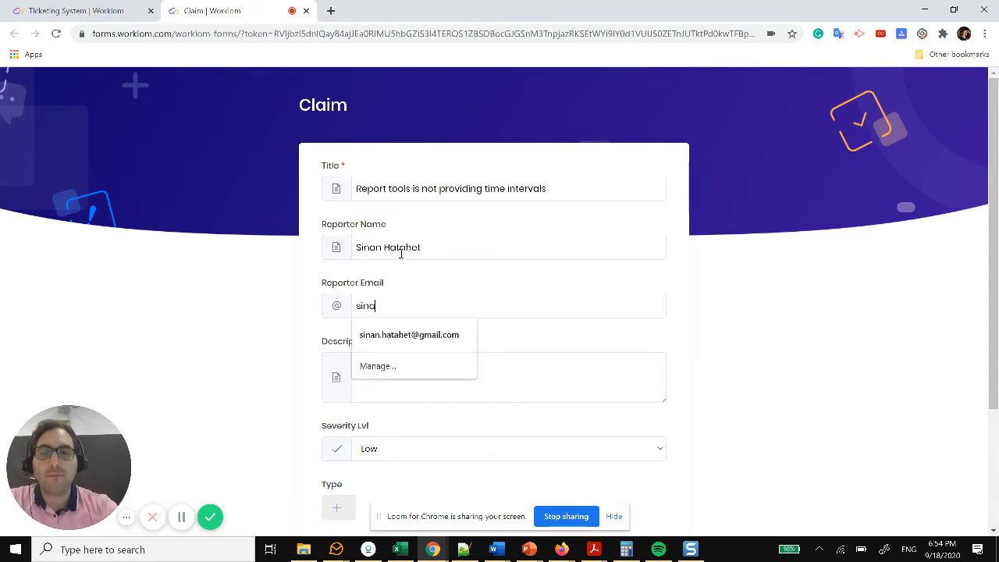
pyautogui.write('sina')
pyautogui.click(419, 337)
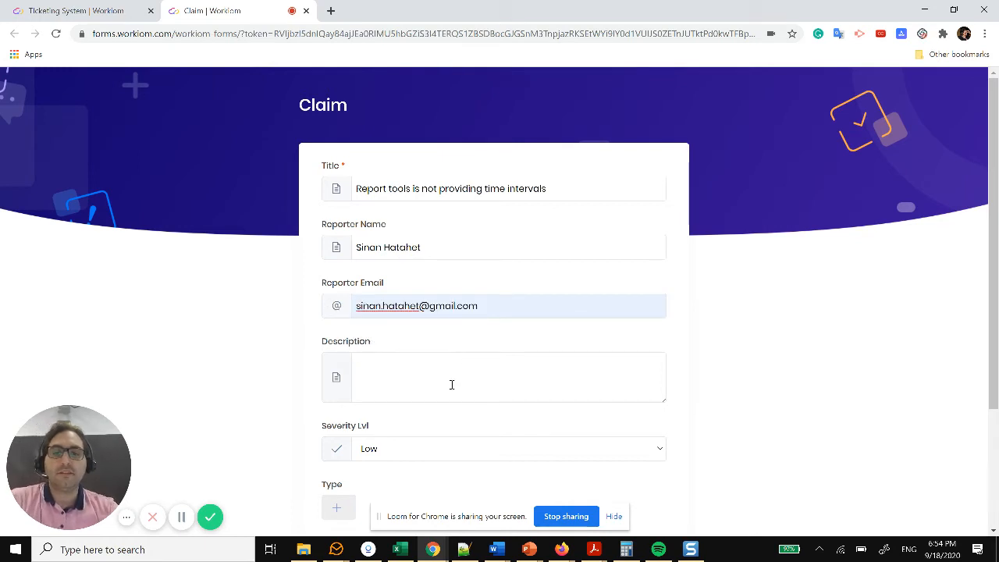
pyautogui.click(441, 378)
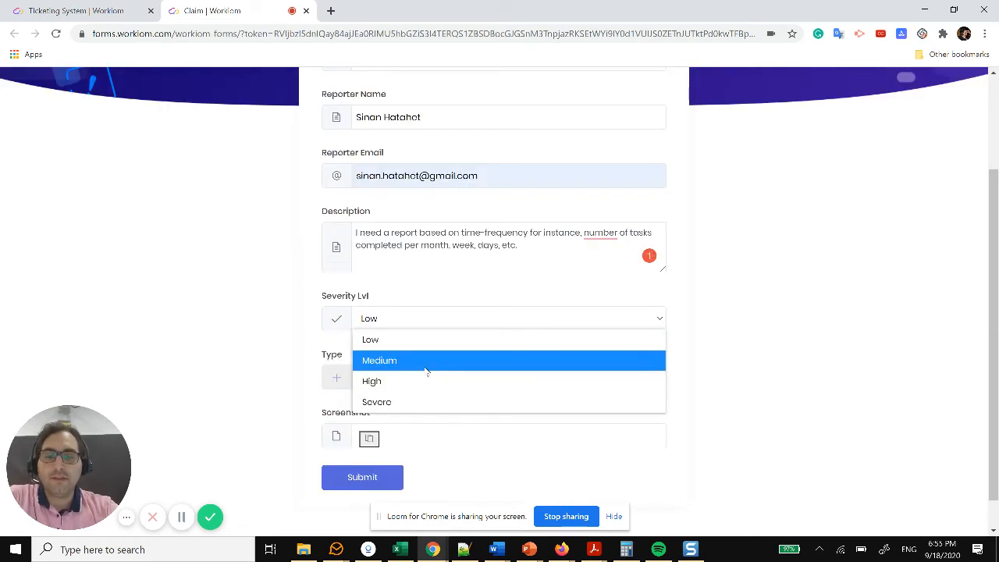
# Step: Set Severity Lvl to Medium and Type to Front End, then submit the claim
pyautogui.click(426, 365)
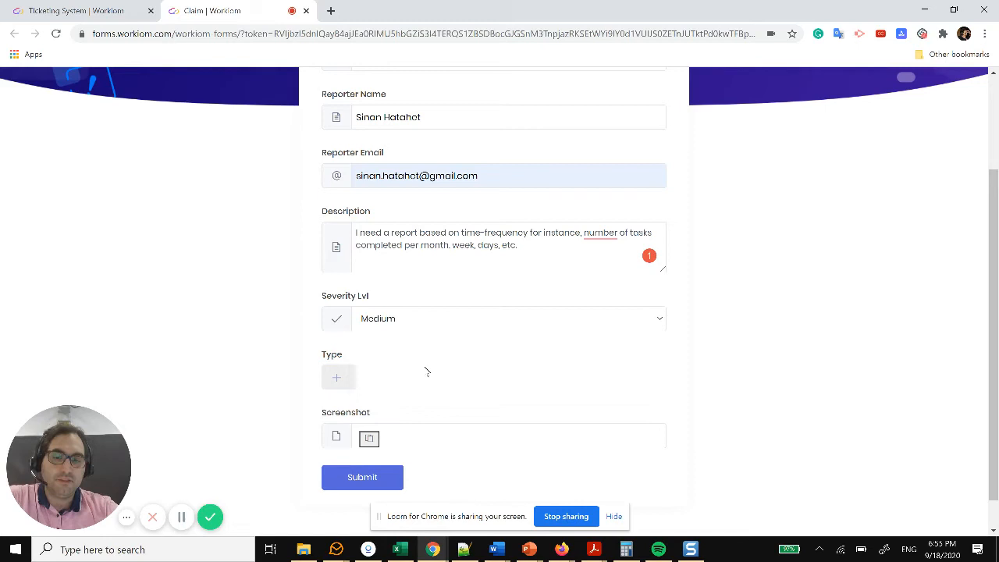
pyautogui.click(339, 377)
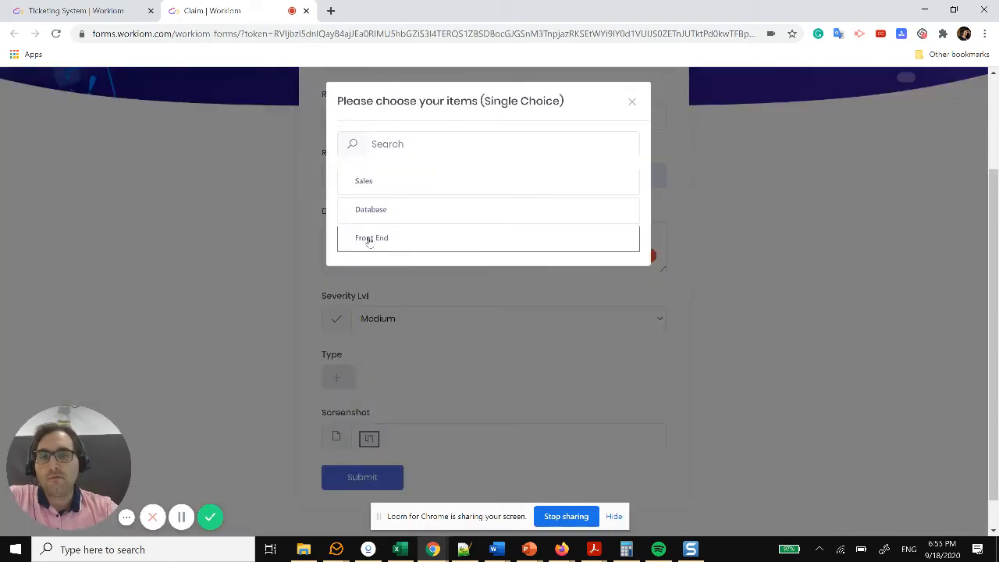
pyautogui.click(370, 238)
pyautogui.scroll(-1, 433, 377)
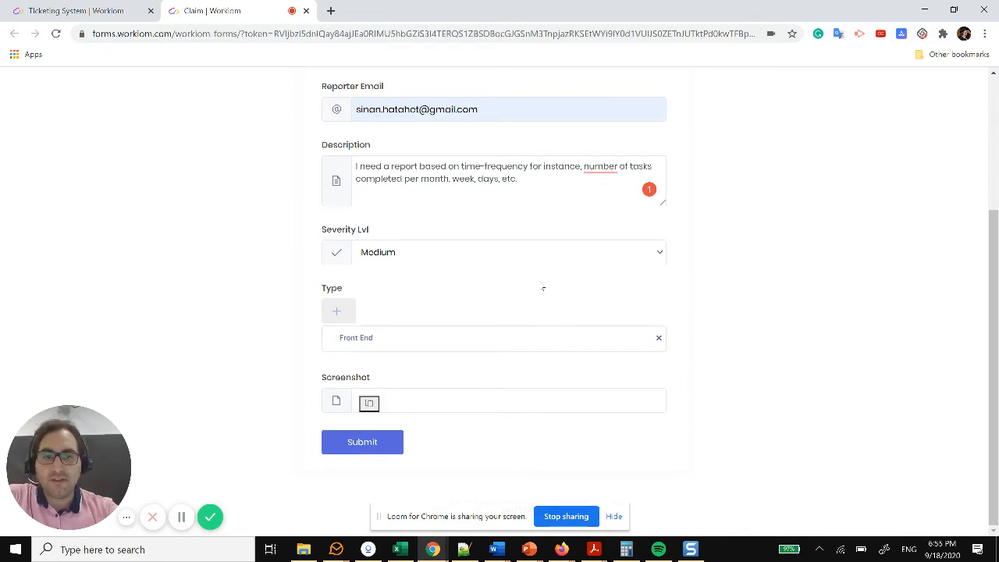
pyautogui.click(367, 444)
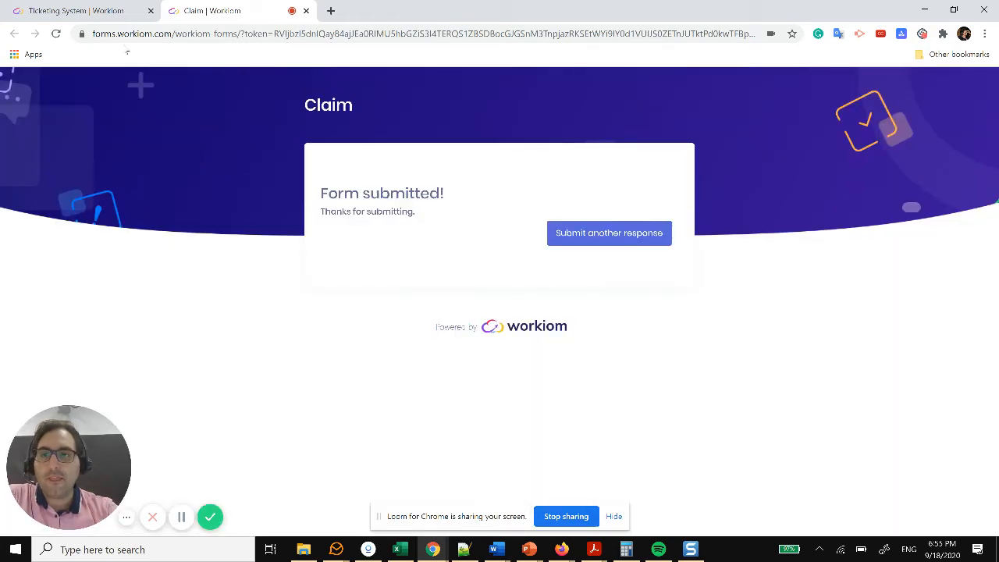
# Step: Refresh the Ticketing System Issues list to show the new claim, then open Automation (Beta)
pyautogui.click(94, 10)
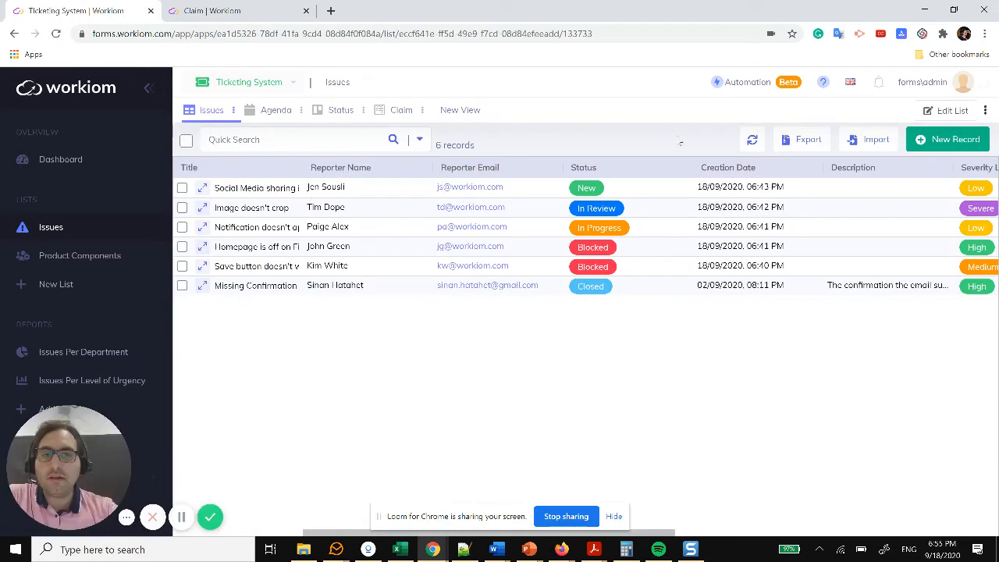
pyautogui.click(755, 144)
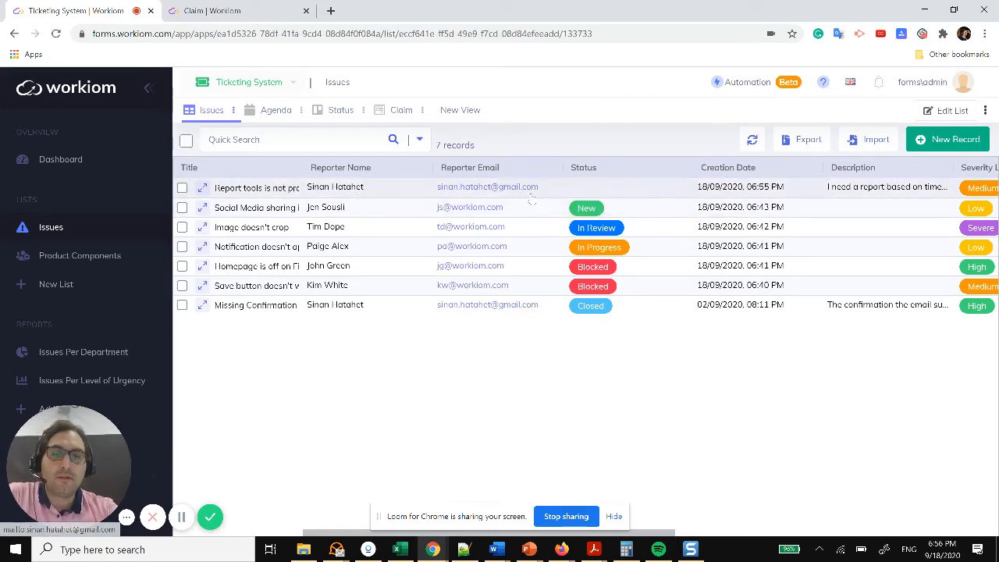
pyautogui.click(778, 86)
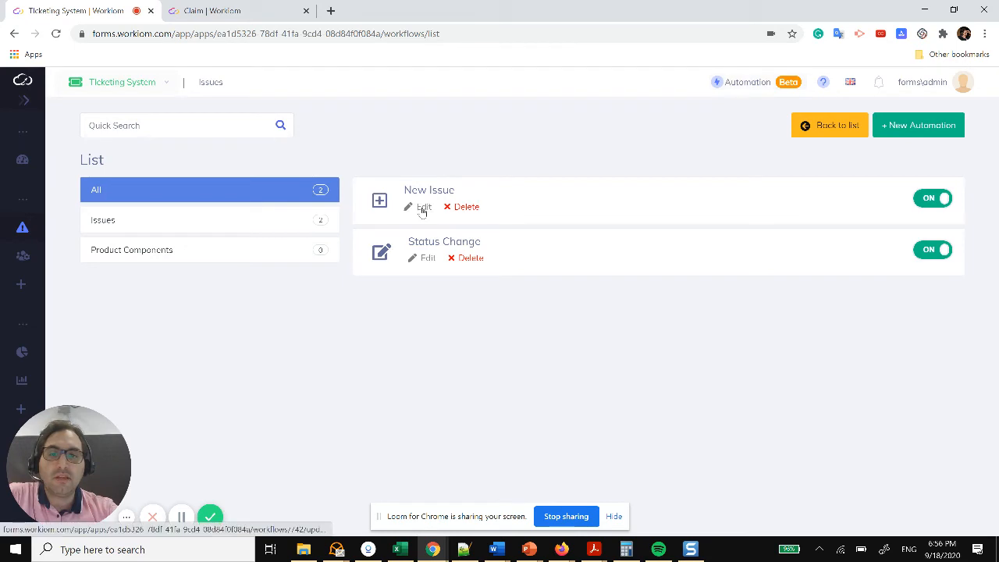
# Step: Inspect the New Issue automation's Send Email mapping, subject and body, then open Product Components
pyautogui.click(423, 207)
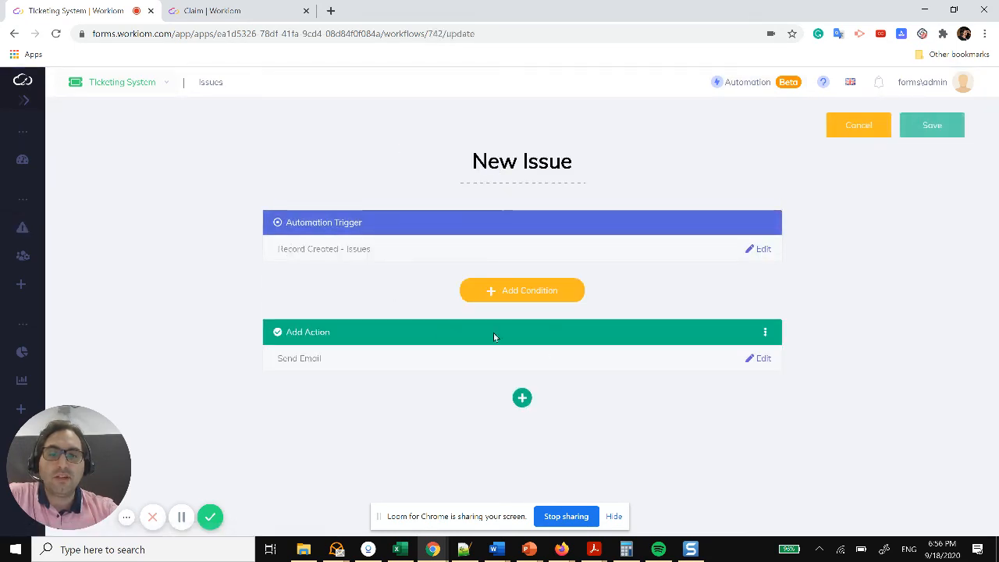
pyautogui.click(758, 360)
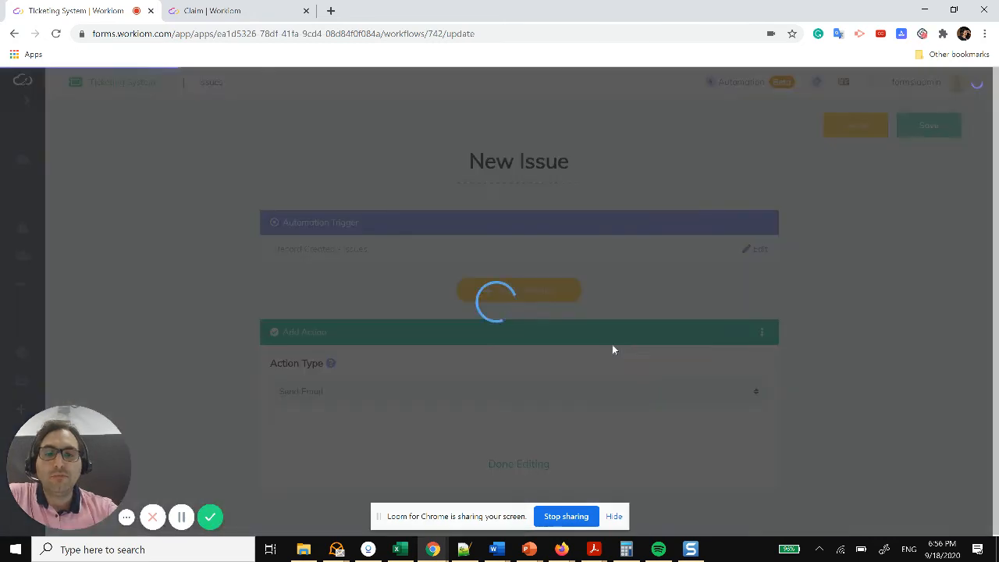
pyautogui.scroll(-3, 655, 343)
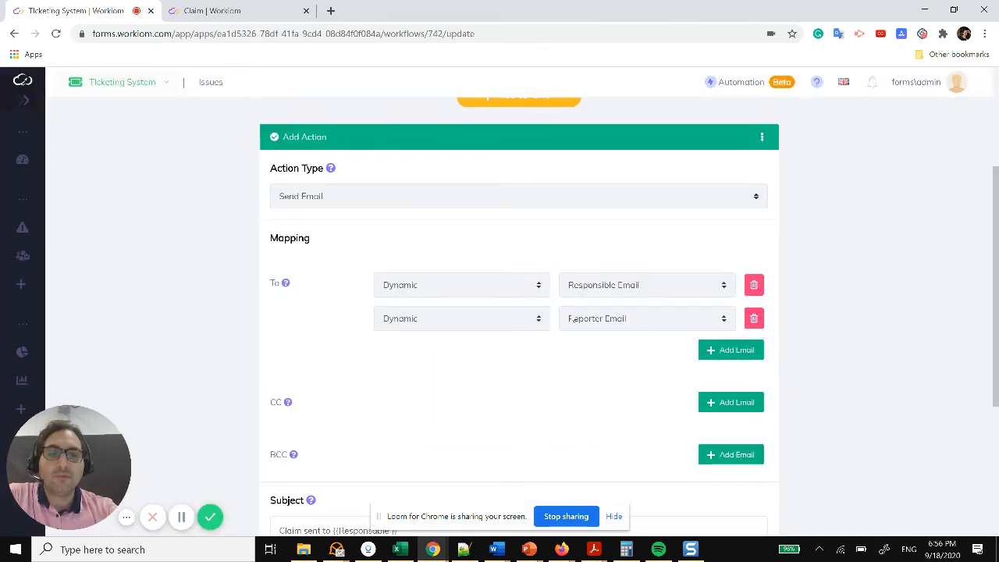
pyautogui.scroll(-3, 533, 413)
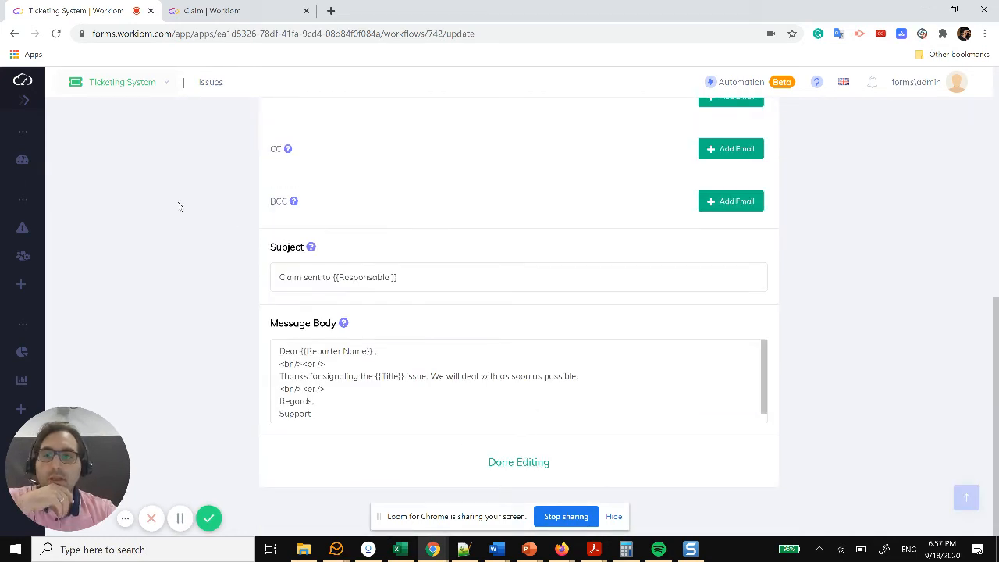
pyautogui.click(66, 260)
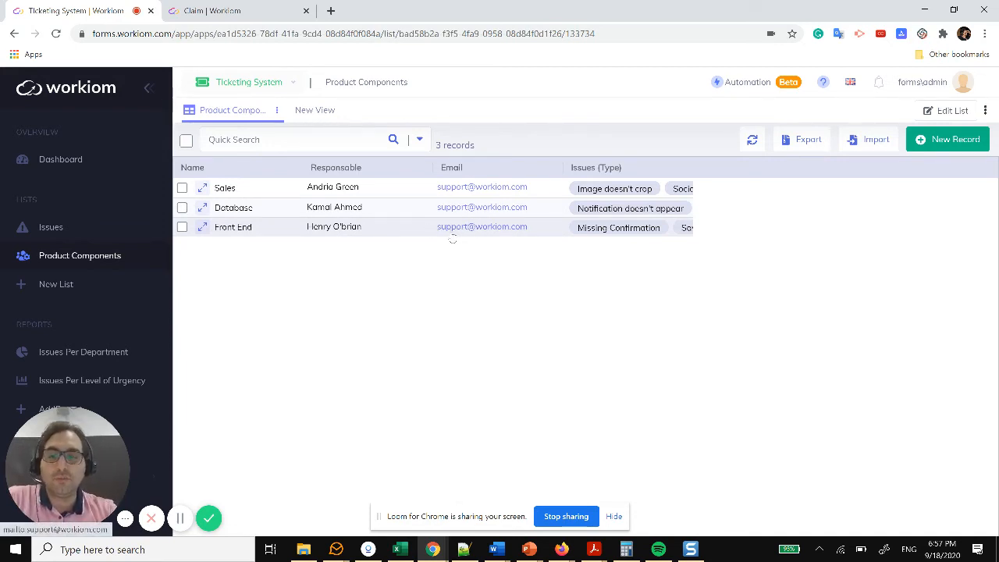
# Step: In eM Client, read the HR Workiom 'Claim sent to…' emails about the Report tools issue, then return to Workiom
pyautogui.hotkey('alt', 'Tab')
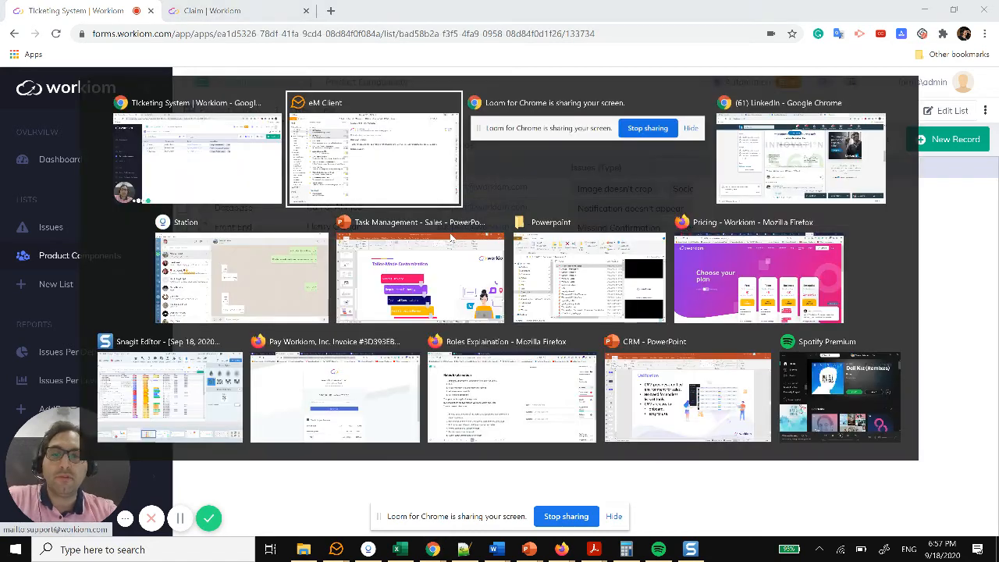
pyautogui.click(161, 121)
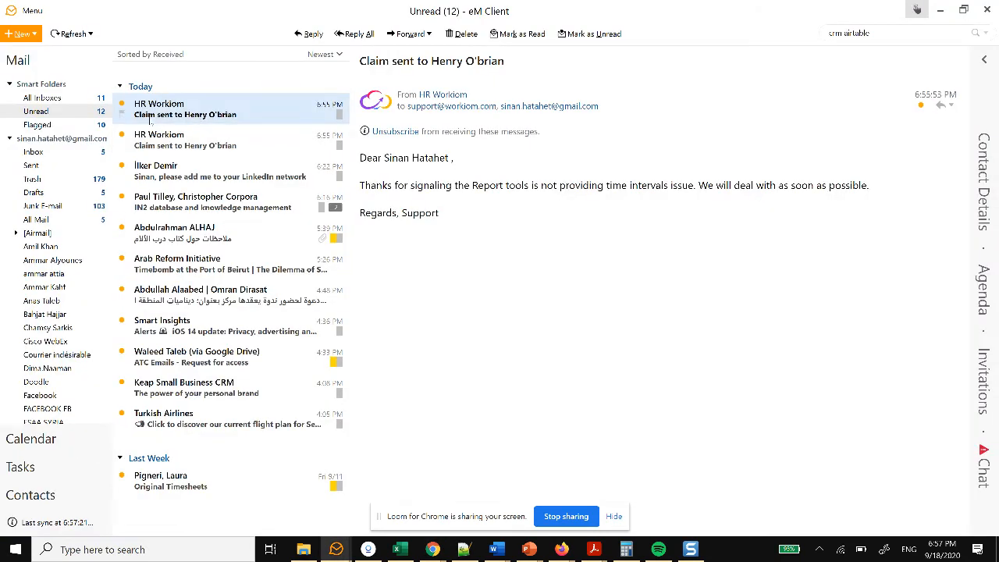
pyautogui.click(192, 152)
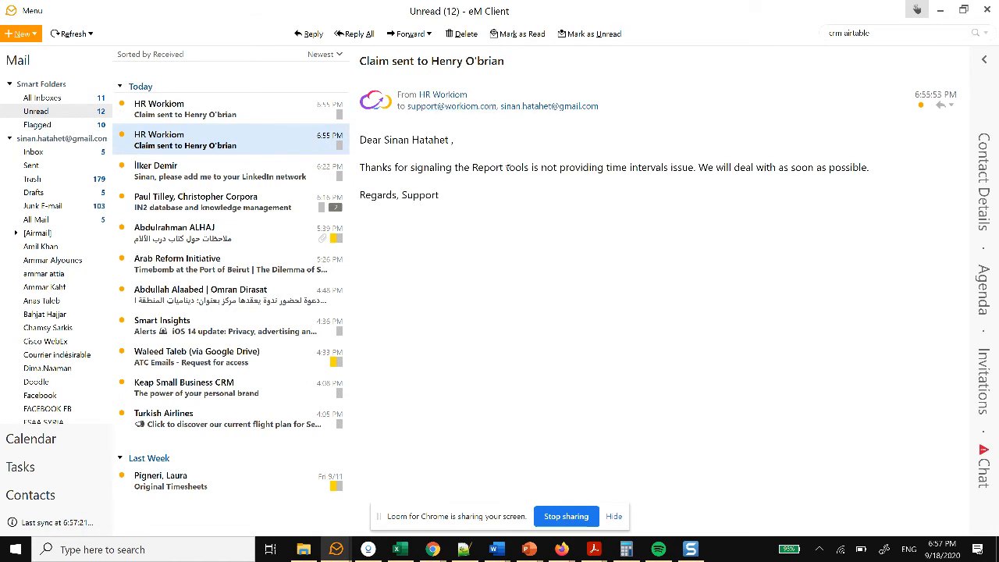
pyautogui.click(284, 119)
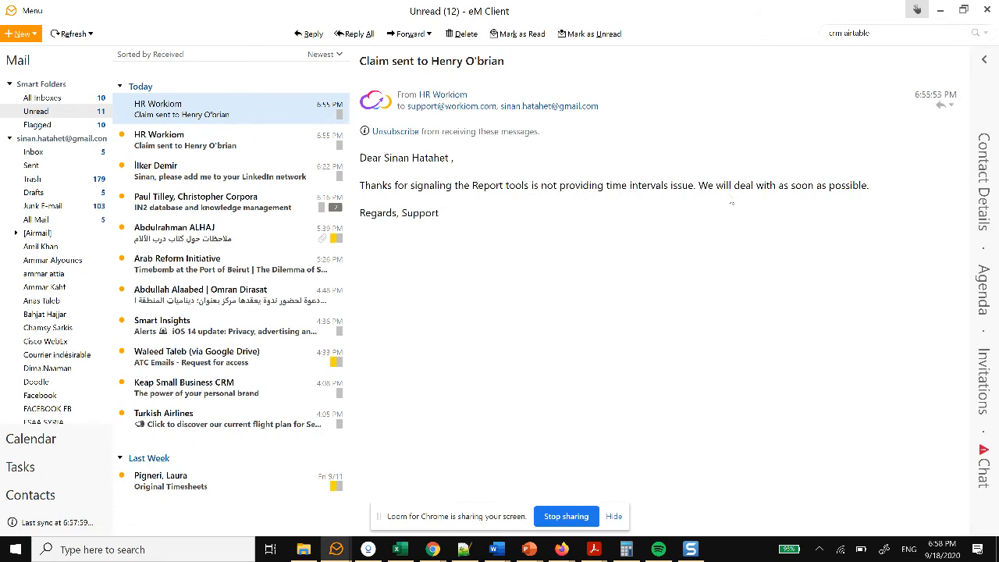
pyautogui.hotkey('alt', 'Tab')
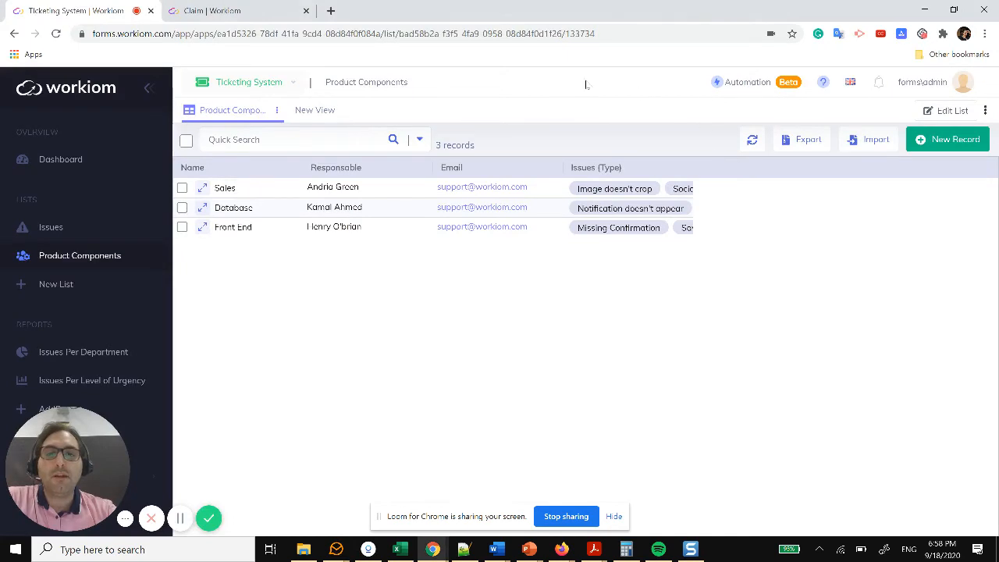
# Step: Open the Status Change automation and review its Value Changed – Issues – Status trigger
pyautogui.click(728, 82)
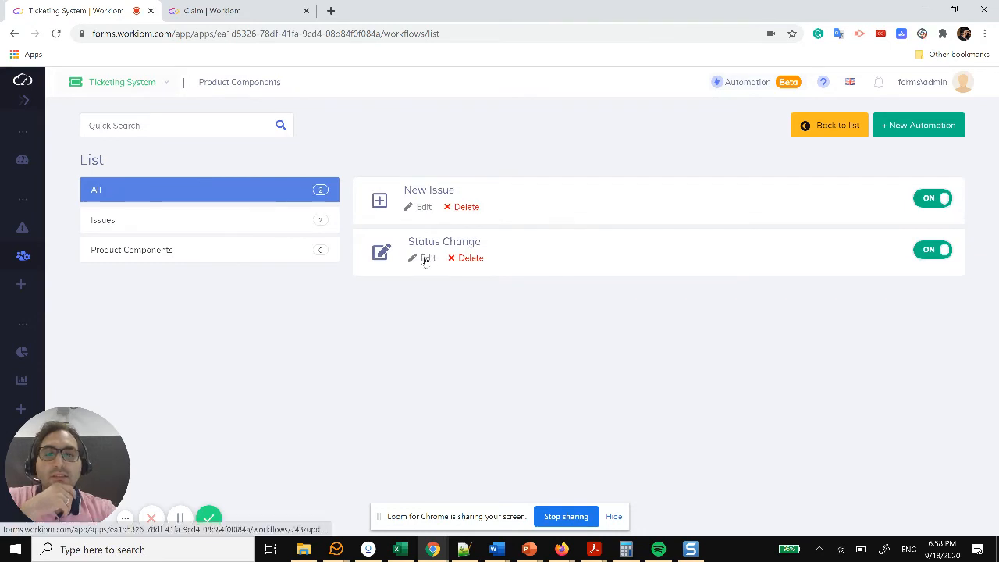
pyautogui.click(425, 261)
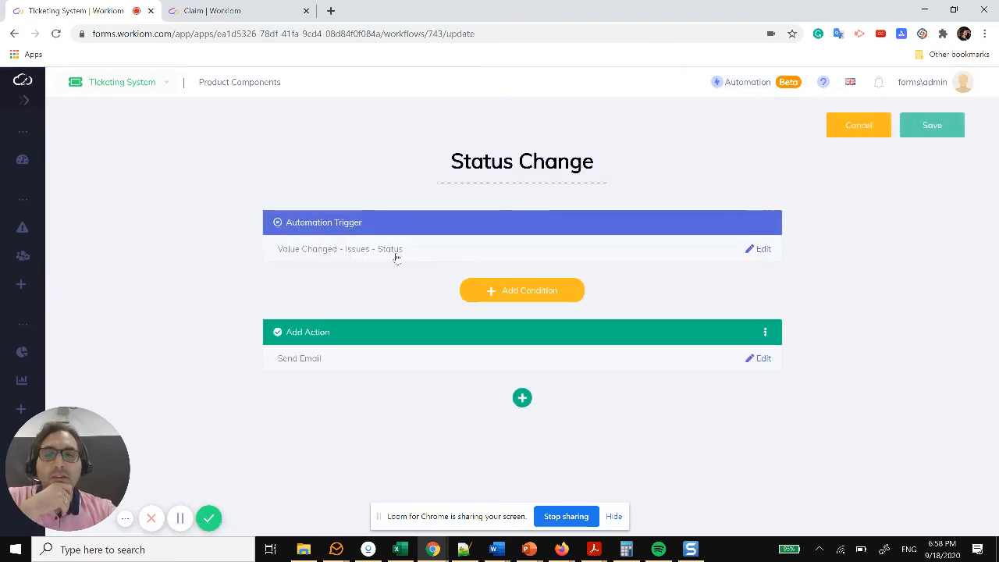
pyautogui.click(416, 253)
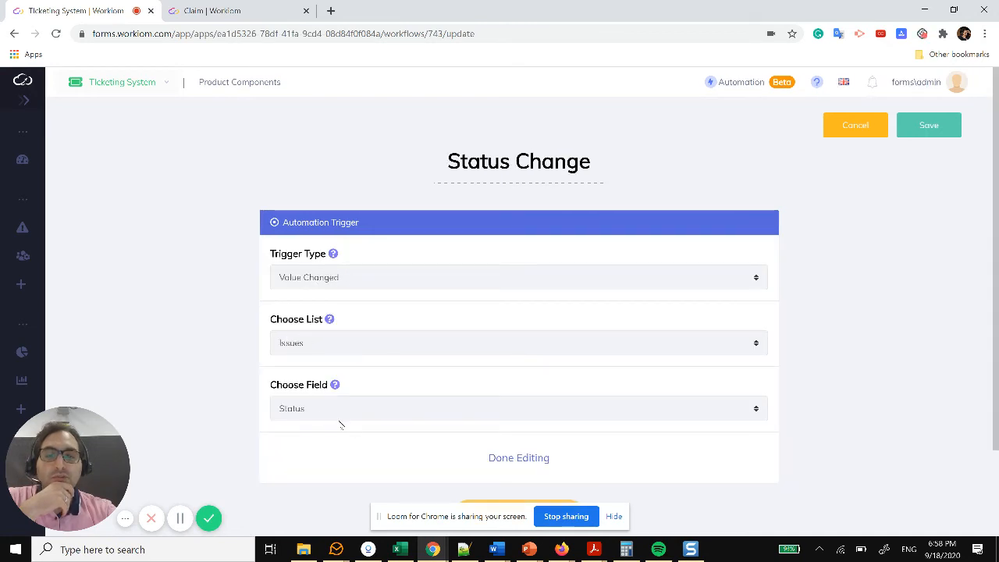
pyautogui.scroll(-1, 420, 422)
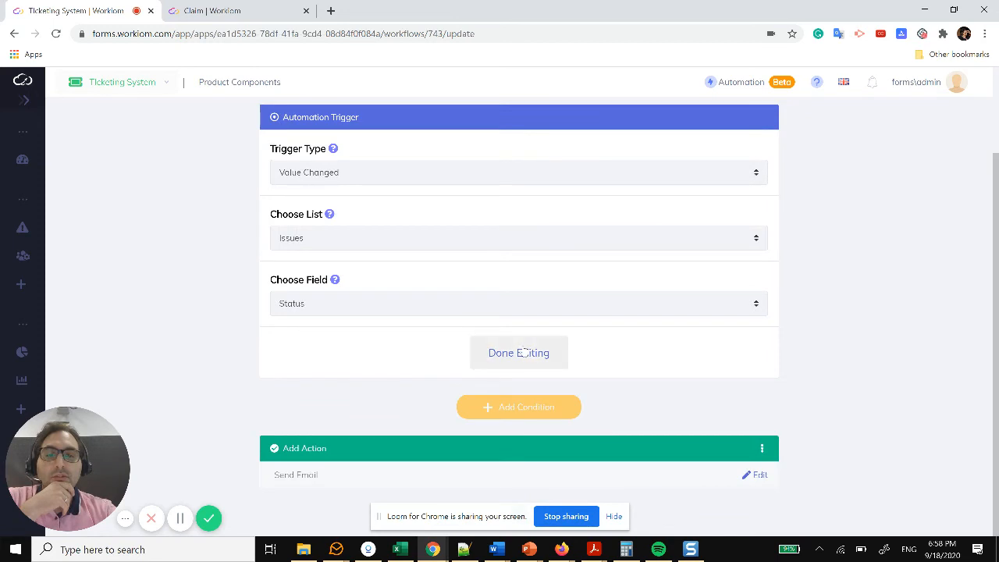
pyautogui.click(518, 350)
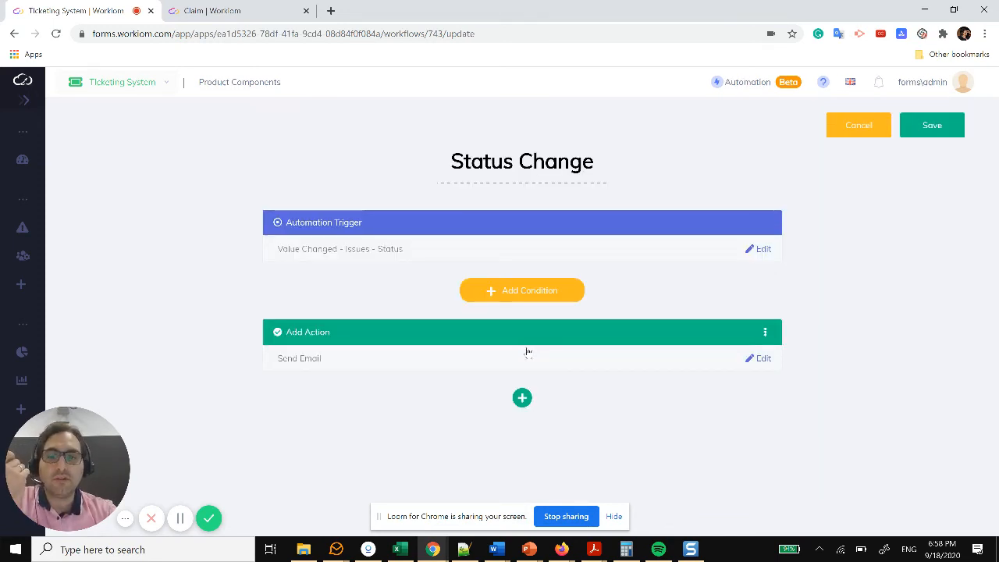
# Step: Review the Send Email action's settings and finish editing the status-change email
pyautogui.click(589, 361)
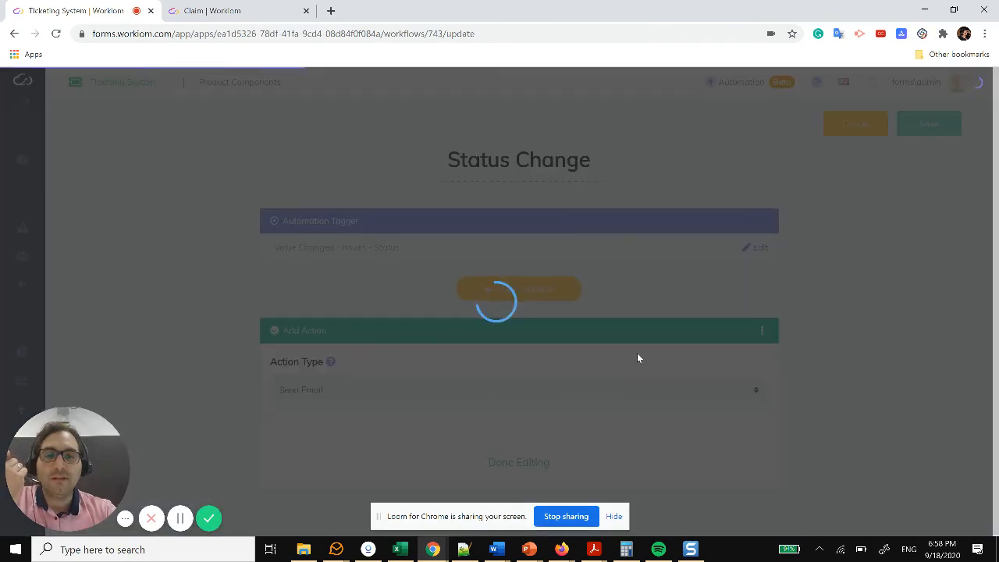
pyautogui.scroll(-3, 637, 353)
pyautogui.scroll(-3, 618, 347)
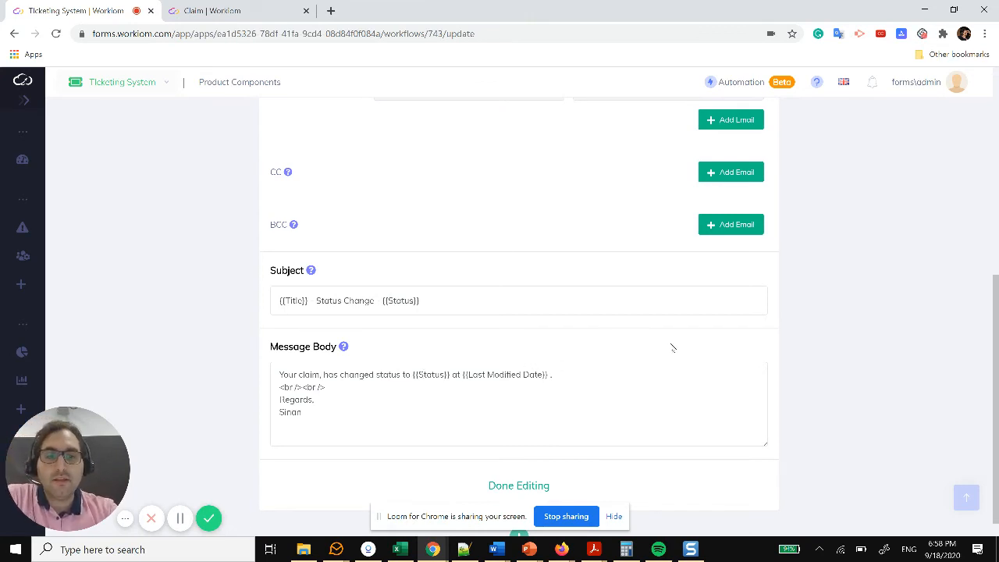
pyautogui.click(530, 488)
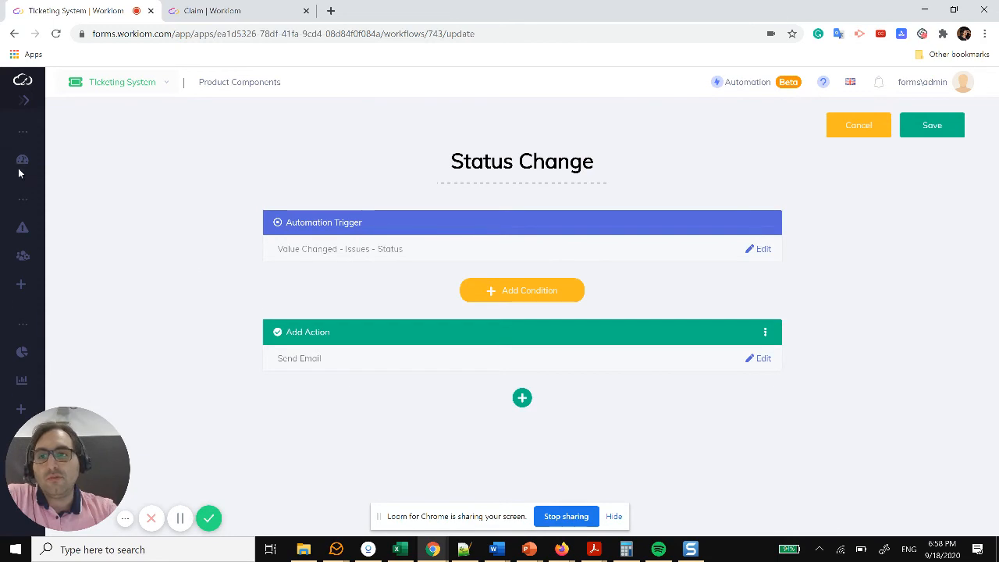
pyautogui.moveTo(29, 167)
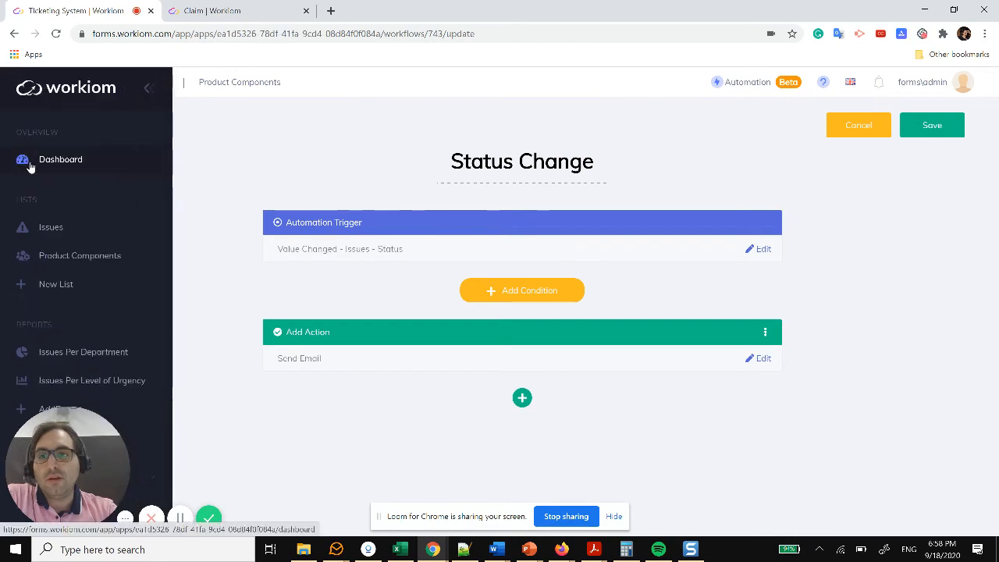
# Step: On the Issues Status board, move the Report tools card from No Status into New
pyautogui.click(47, 228)
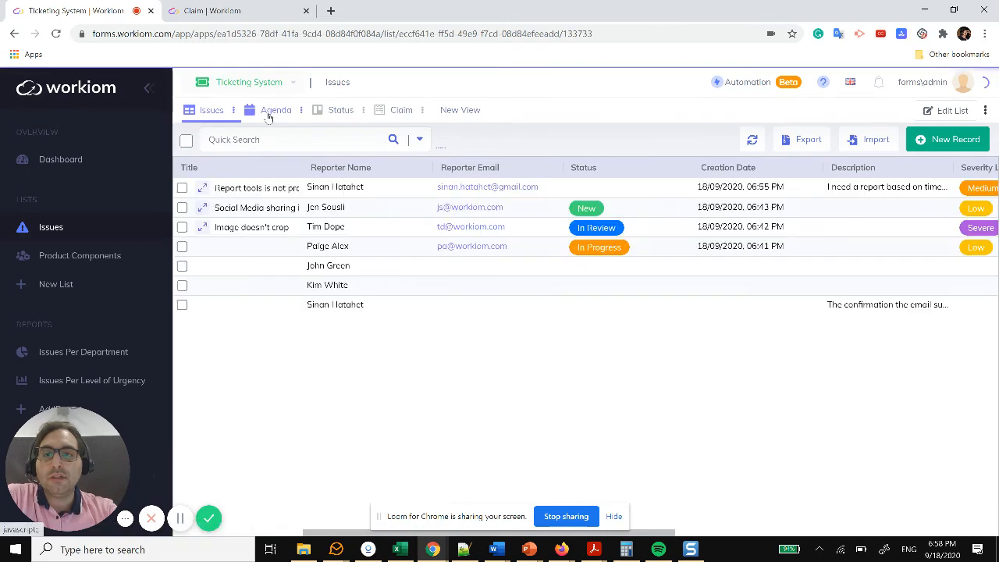
pyautogui.click(340, 111)
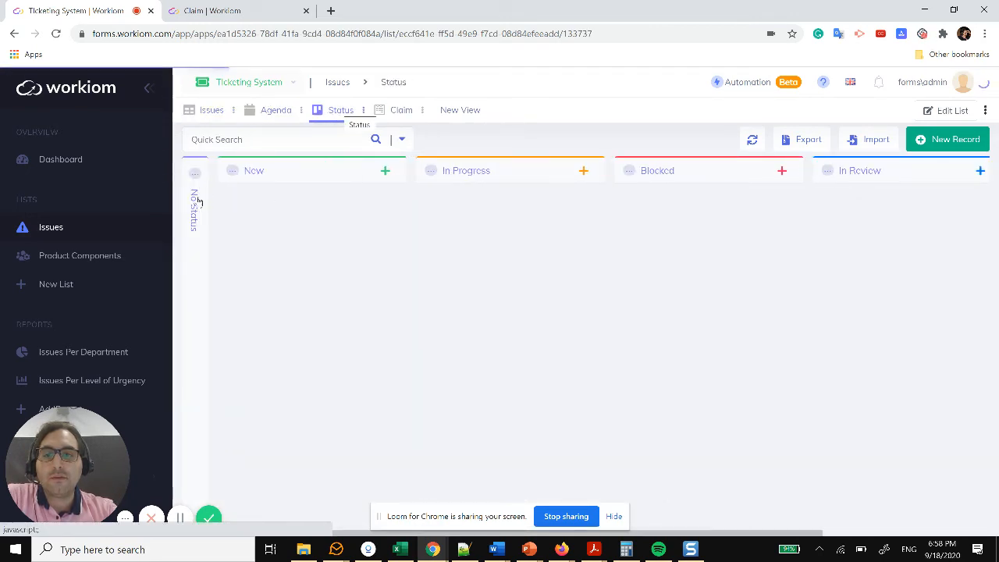
pyautogui.click(196, 222)
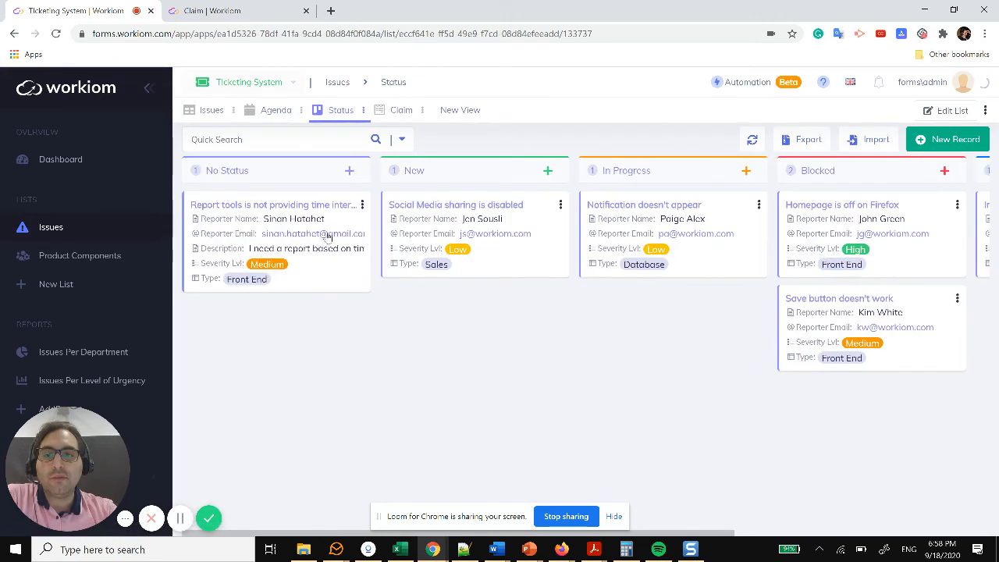
pyautogui.moveTo(490, 335); pyautogui.dragTo(452, 312)
pyautogui.click(287, 170)
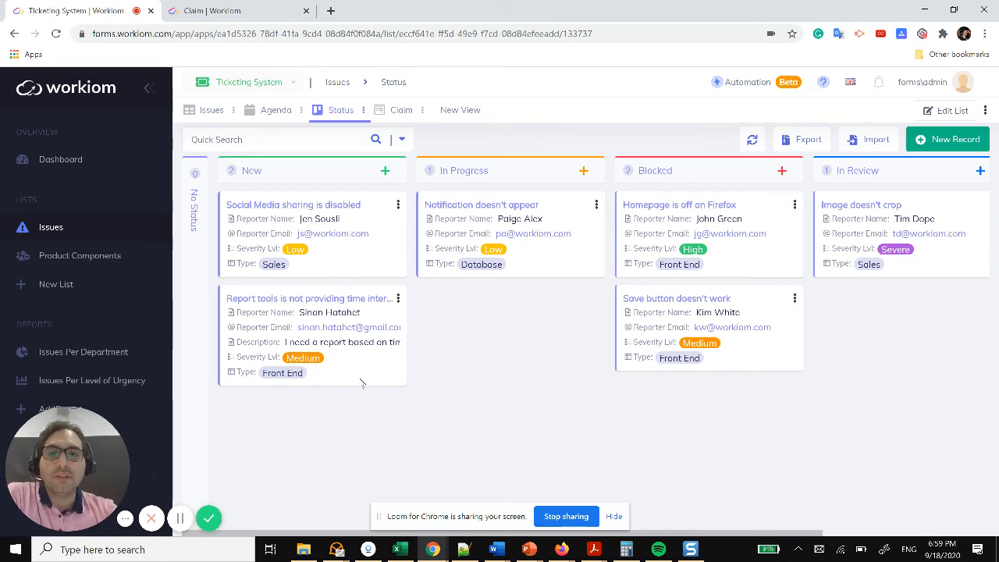
# Step: Drag the Report tools card through In Progress, Blocked and In Review into Closed
pyautogui.moveTo(505, 373); pyautogui.dragTo(532, 355)
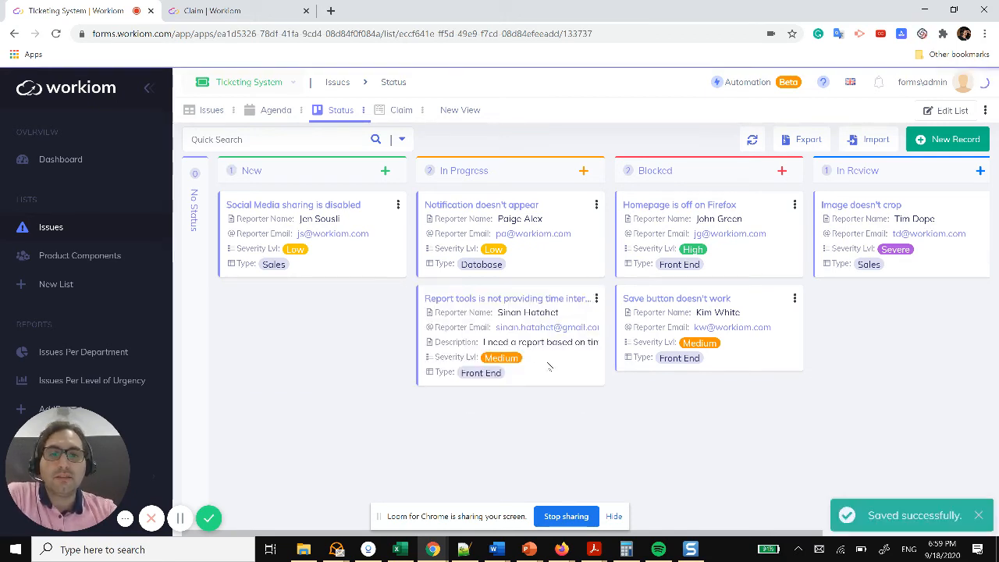
pyautogui.moveTo(589, 383); pyautogui.dragTo(730, 433)
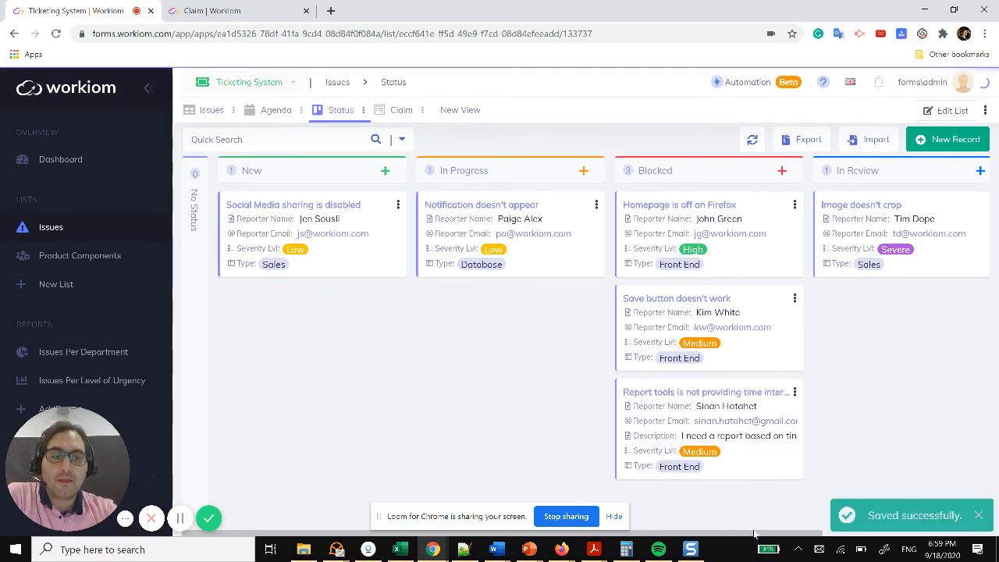
pyautogui.moveTo(757, 536); pyautogui.dragTo(936, 537)
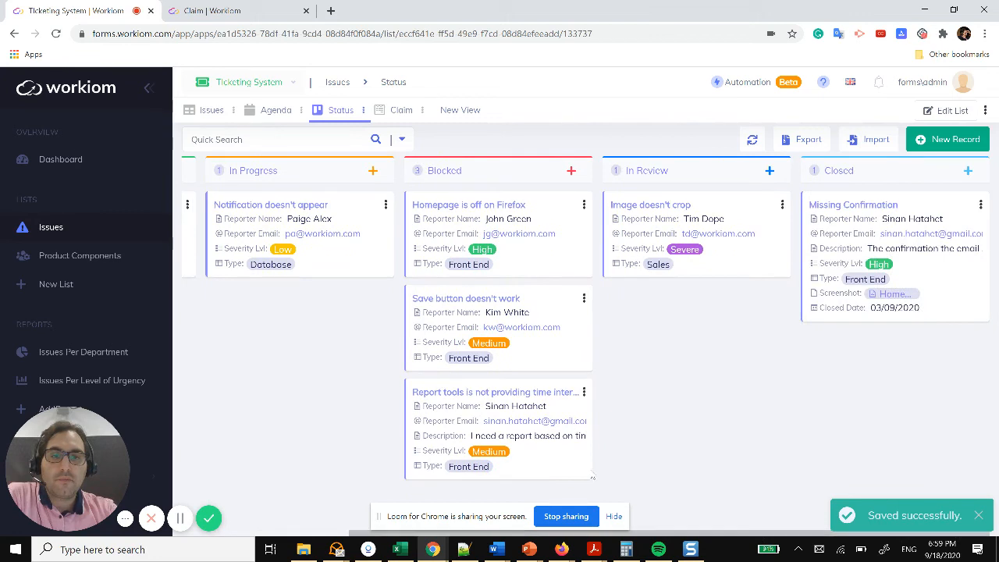
pyautogui.moveTo(542, 470); pyautogui.dragTo(694, 343)
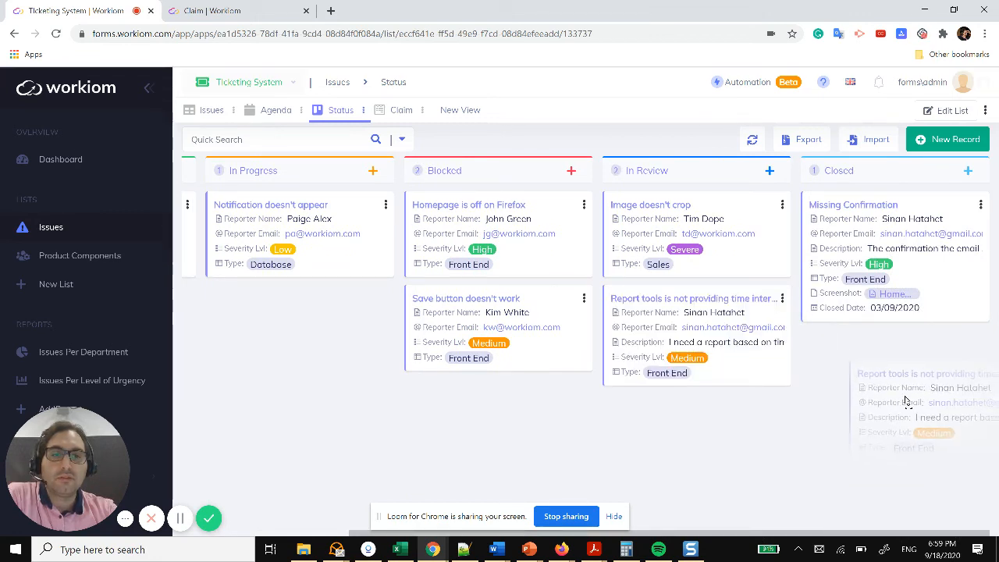
pyautogui.moveTo(905, 402); pyautogui.dragTo(889, 374)
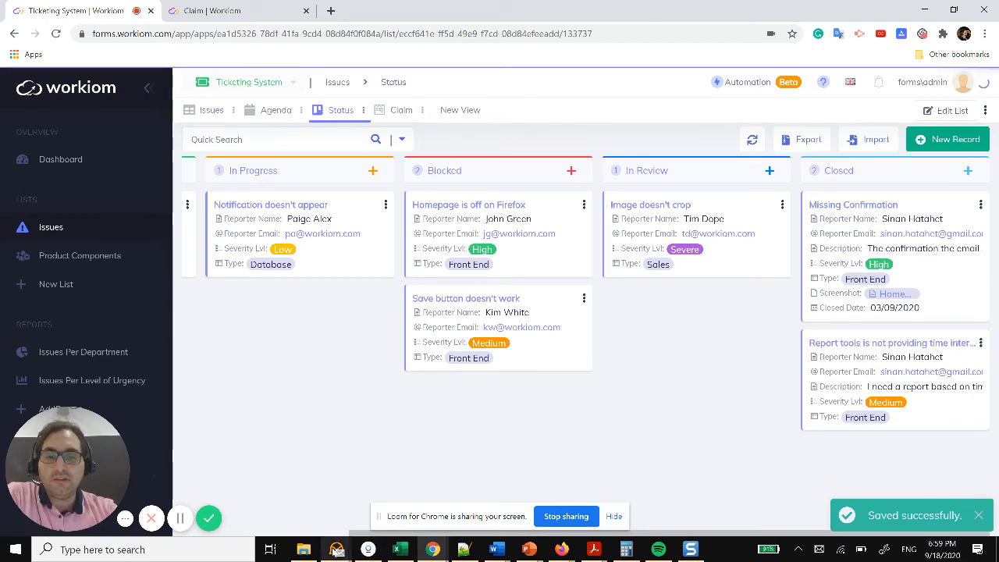
pyautogui.click(335, 549)
# Step: In eM Client, open the Status Change – New email and highlight its status and timestamp
pyautogui.click(382, 480)
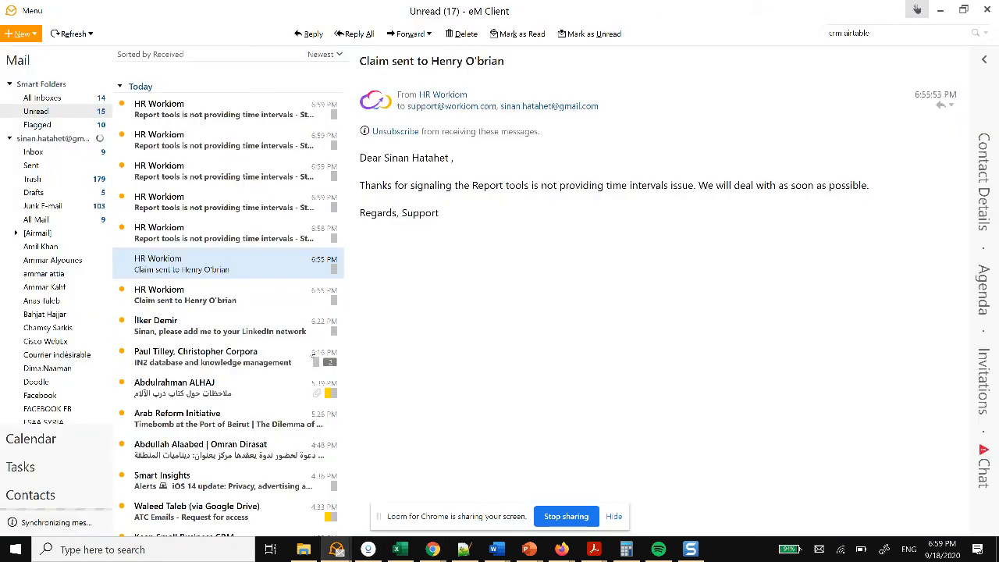
pyautogui.click(182, 228)
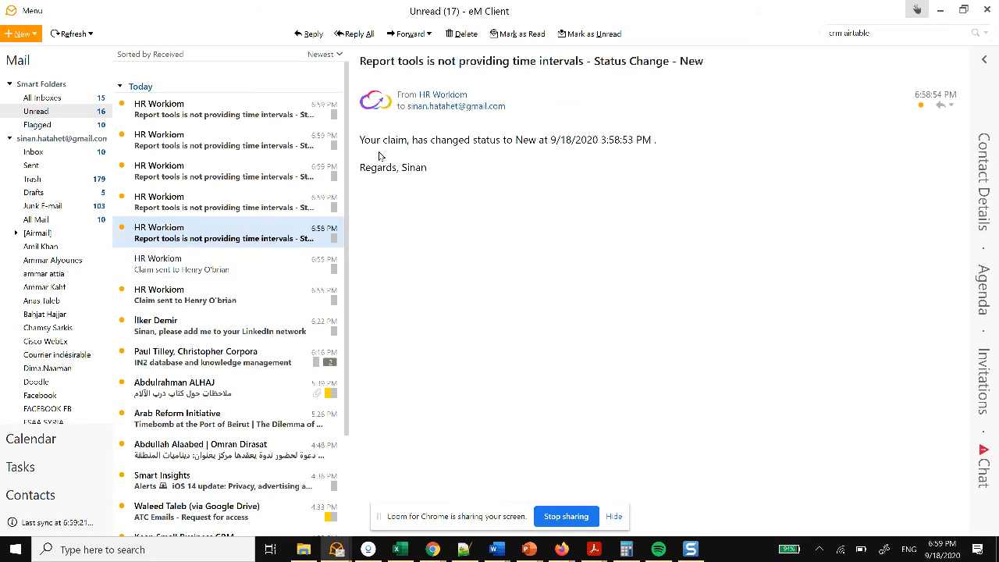
pyautogui.doubleClick(527, 140)
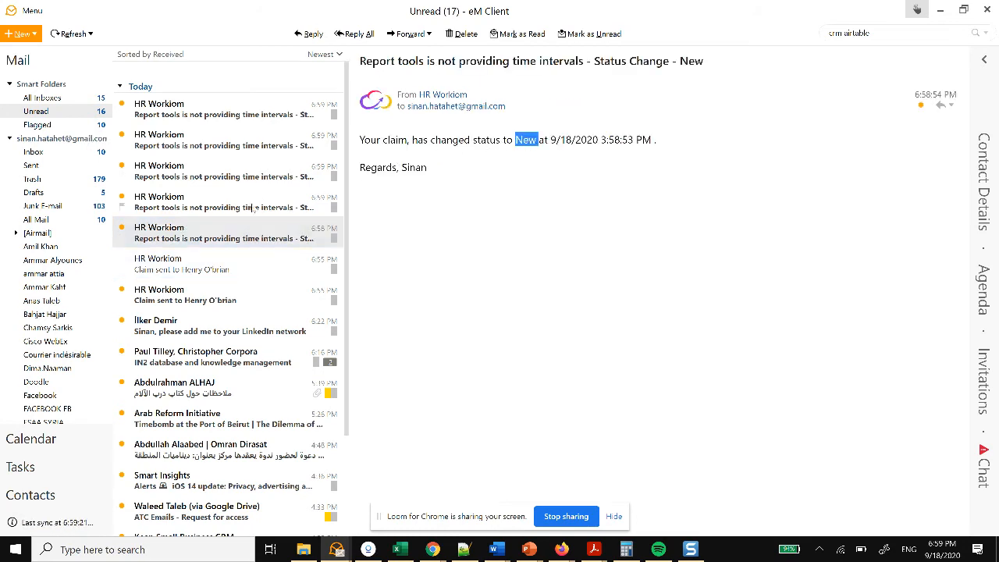
pyautogui.moveTo(567, 139); pyautogui.dragTo(669, 138)
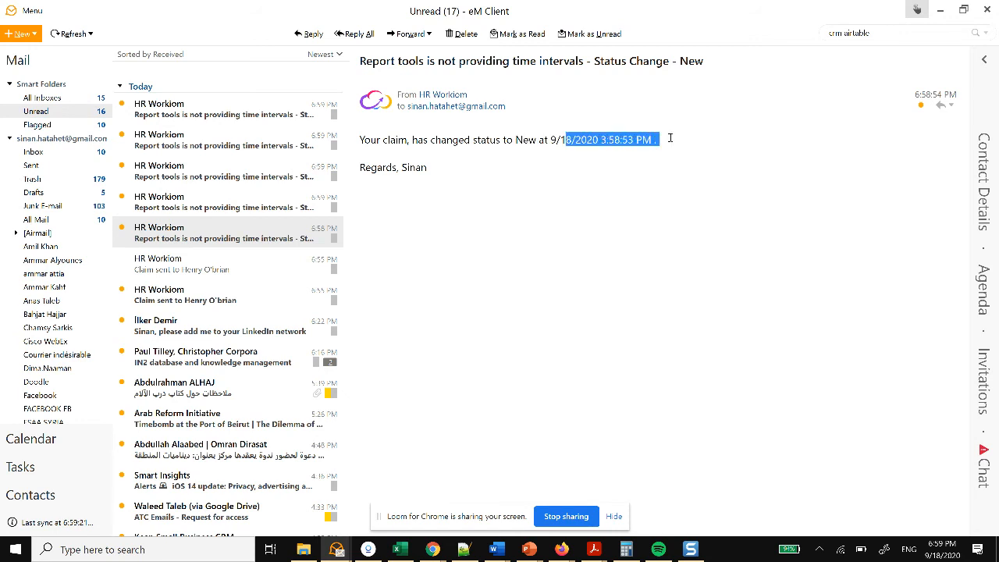
pyautogui.doubleClick(628, 140)
pyautogui.click(533, 142)
pyautogui.doubleClick(533, 142)
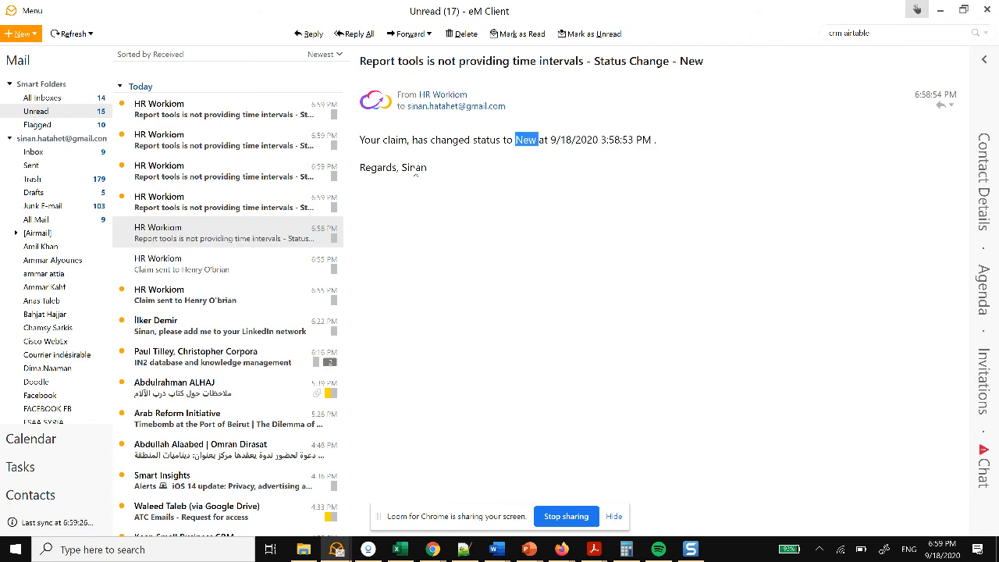
# Step: Read the In Progress, Blocked, In Review and Closed status-change emails, then return to Workiom
pyautogui.click(265, 201)
pyautogui.doubleClick(538, 141)
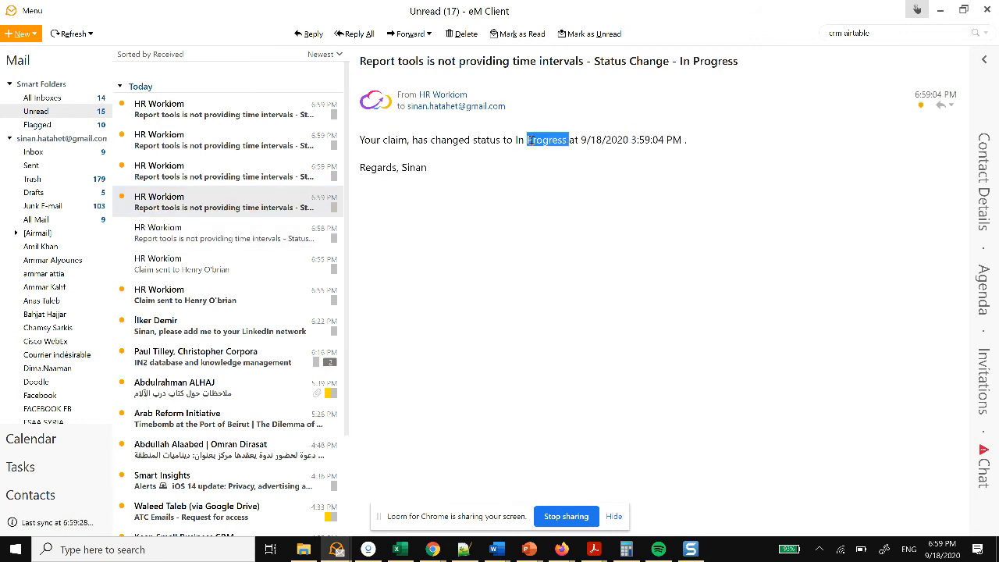
pyautogui.click(224, 170)
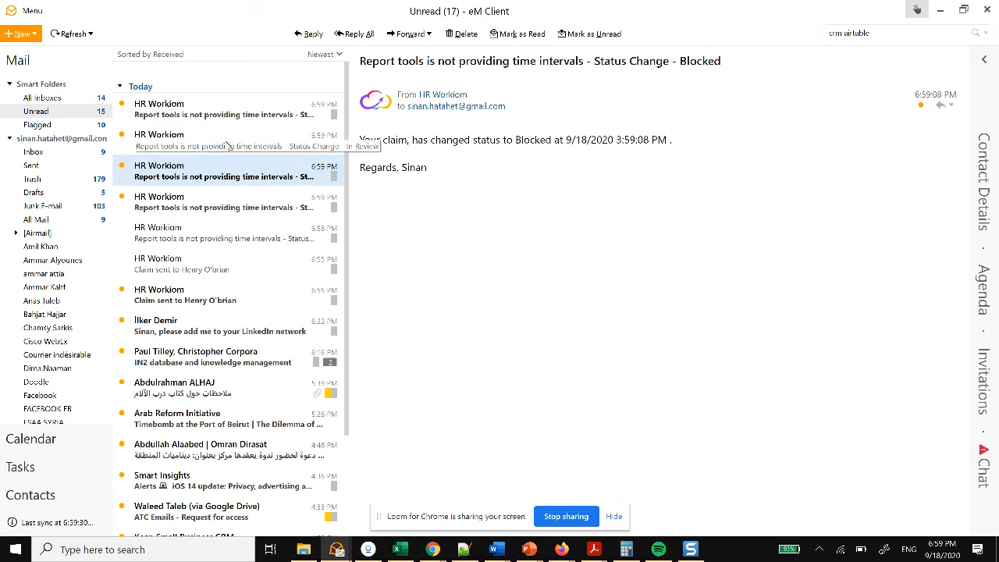
pyautogui.click(228, 146)
pyautogui.click(242, 120)
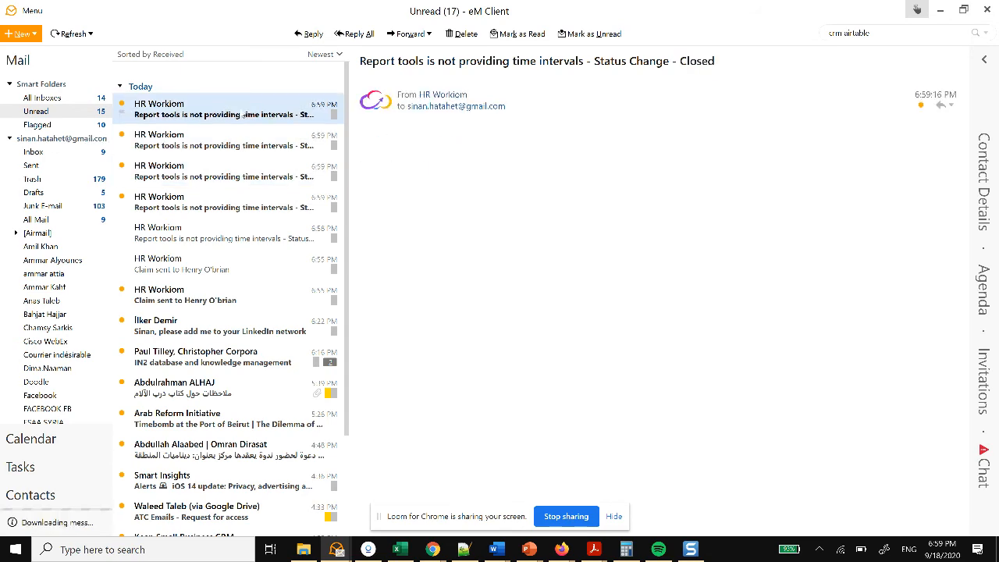
pyautogui.hotkey('alt', 'Tab')
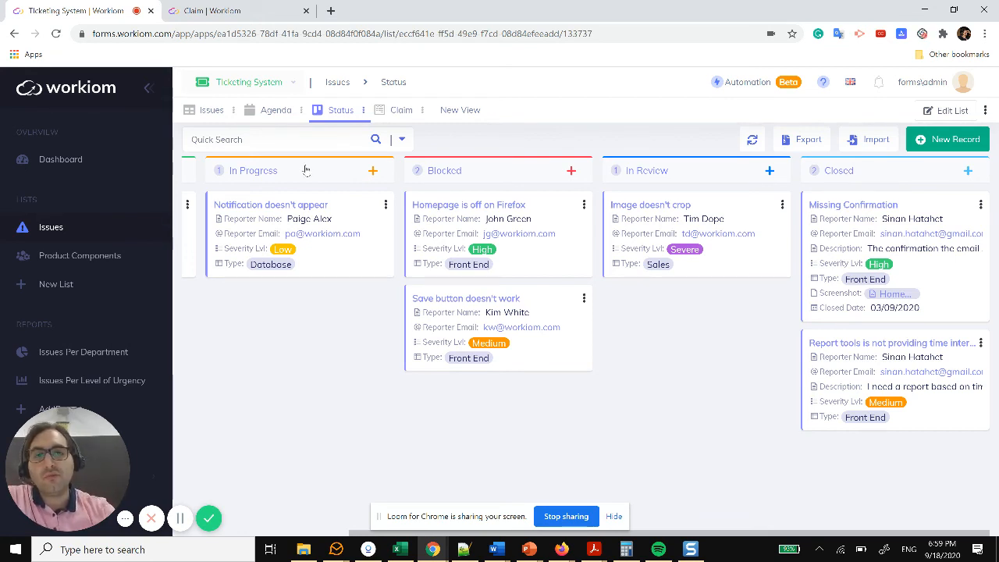
# Step: Go to the Applications page via Manage Apps, glance at Product Survey, then open Product Planning
pyautogui.click(250, 87)
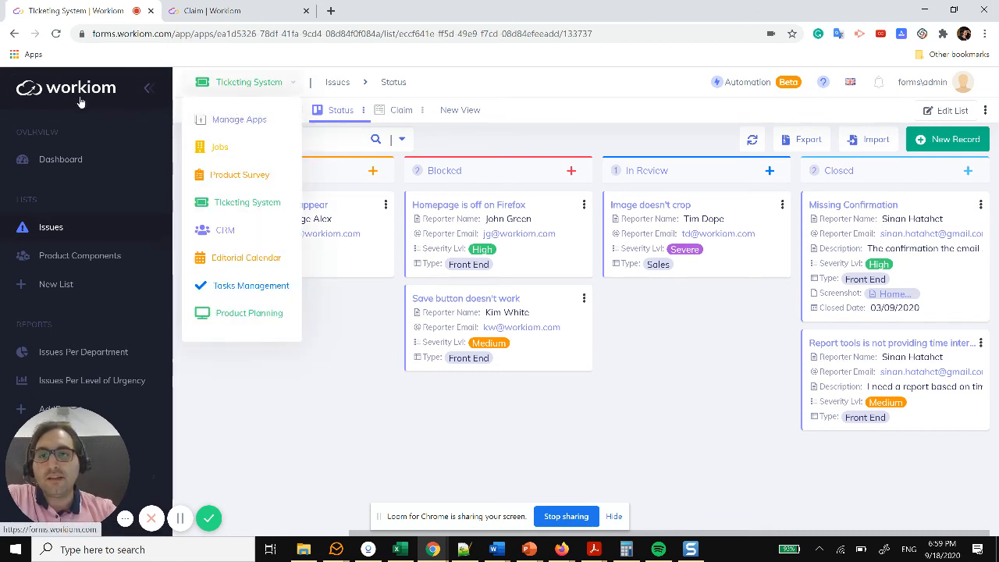
pyautogui.click(238, 119)
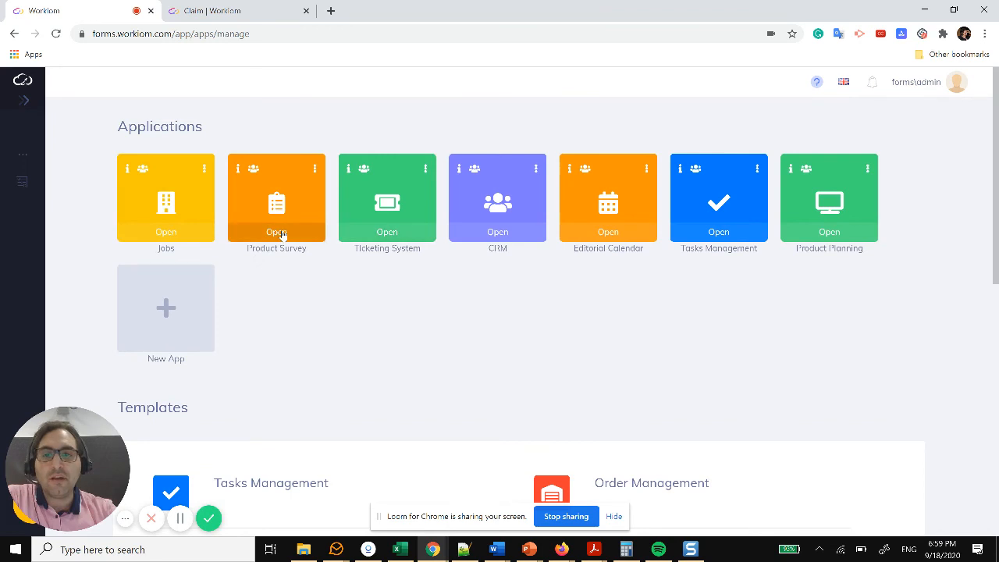
pyautogui.click(277, 231)
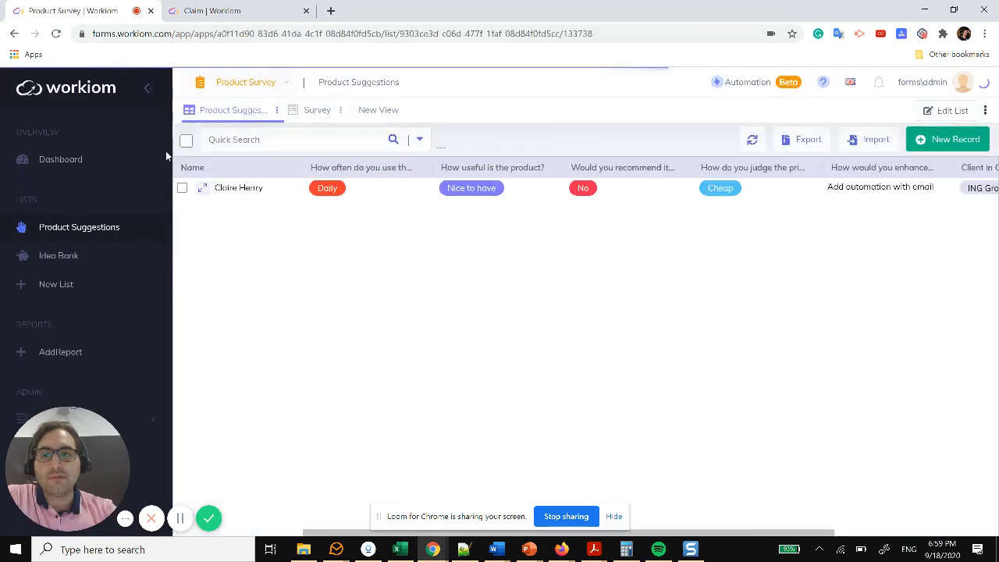
pyautogui.click(59, 88)
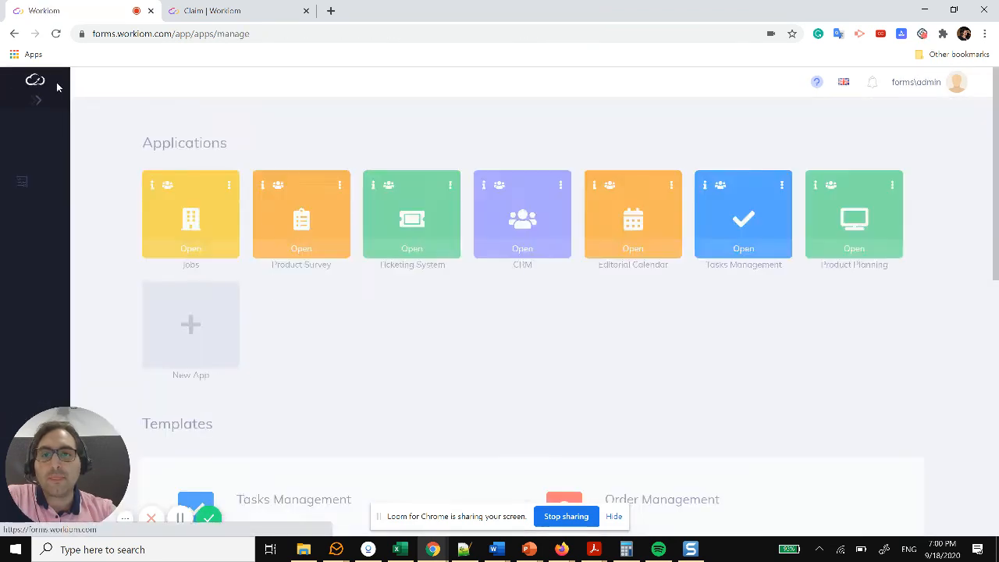
pyautogui.scroll(-2, 557, 272)
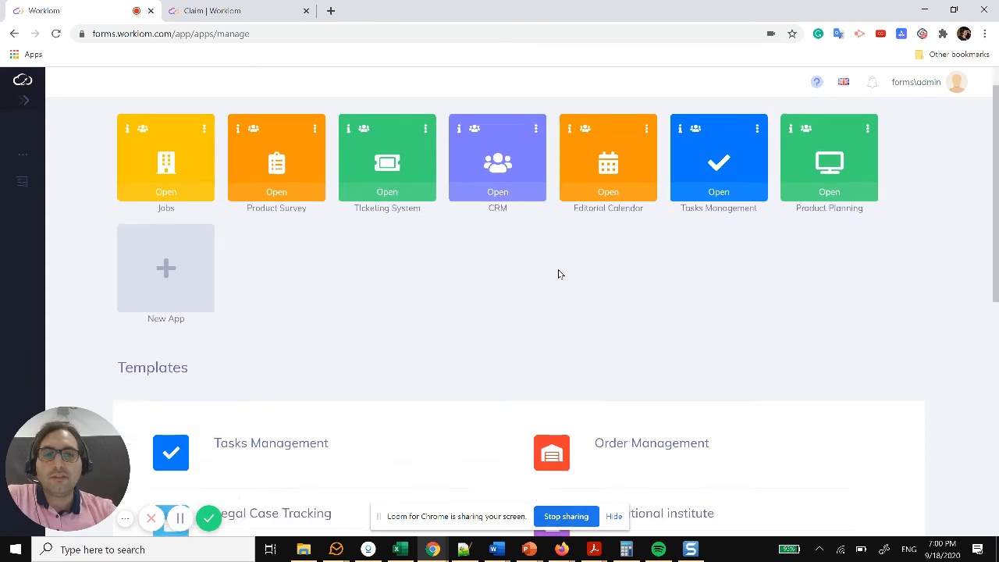
pyautogui.scroll(2, 756, 187)
pyautogui.click(817, 236)
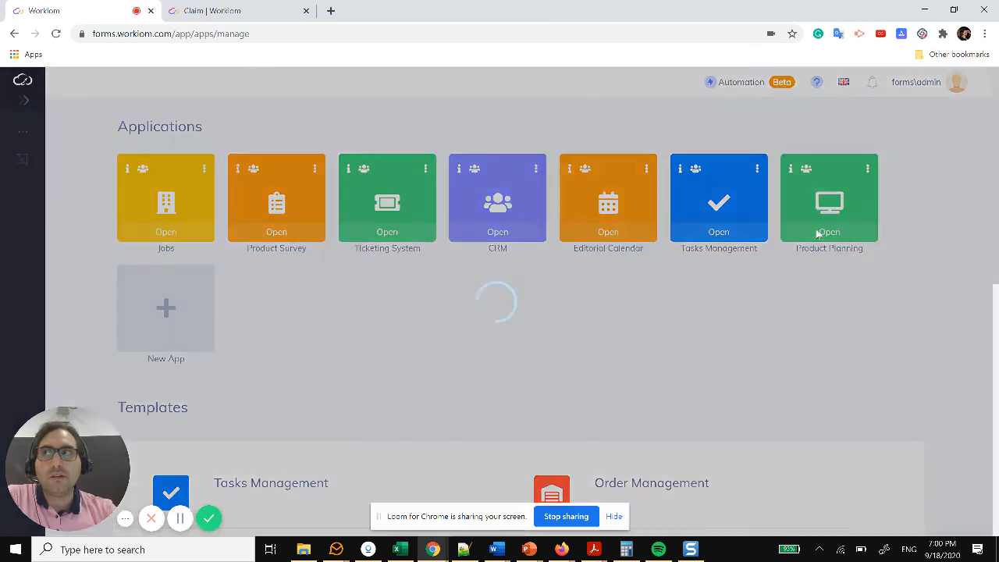